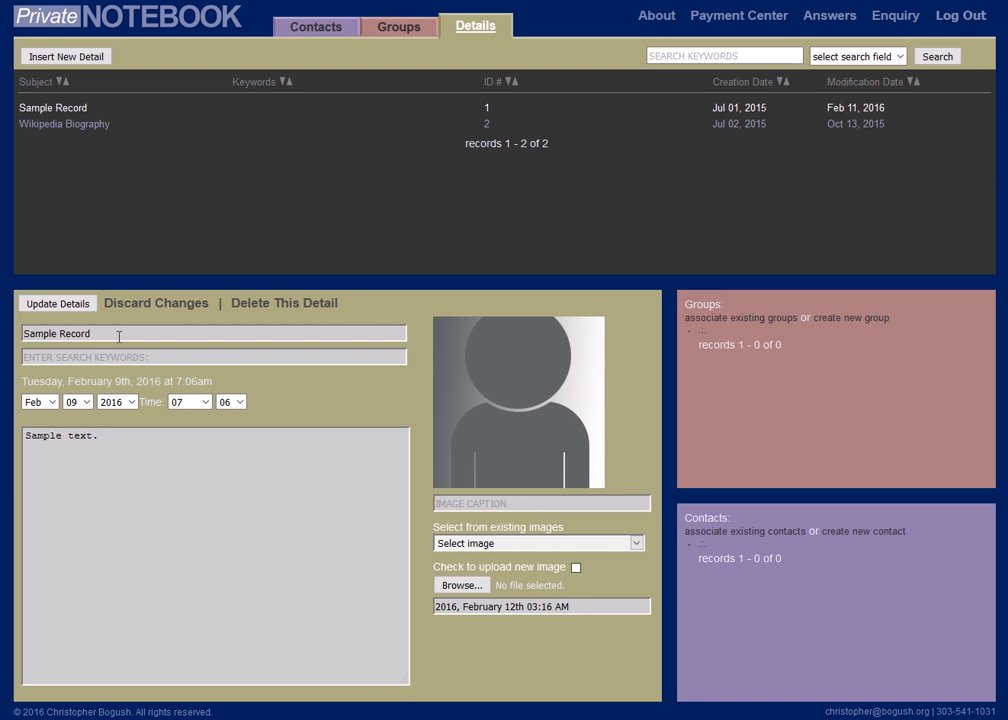
- Clear the Sample Record's name and body text, leaving it unsaved by opening Wikipedia Biography and returning to Sample Record
{"action": "left_click_drag", "start_coordinate": [92, 336], "coordinate": [6, 338]}
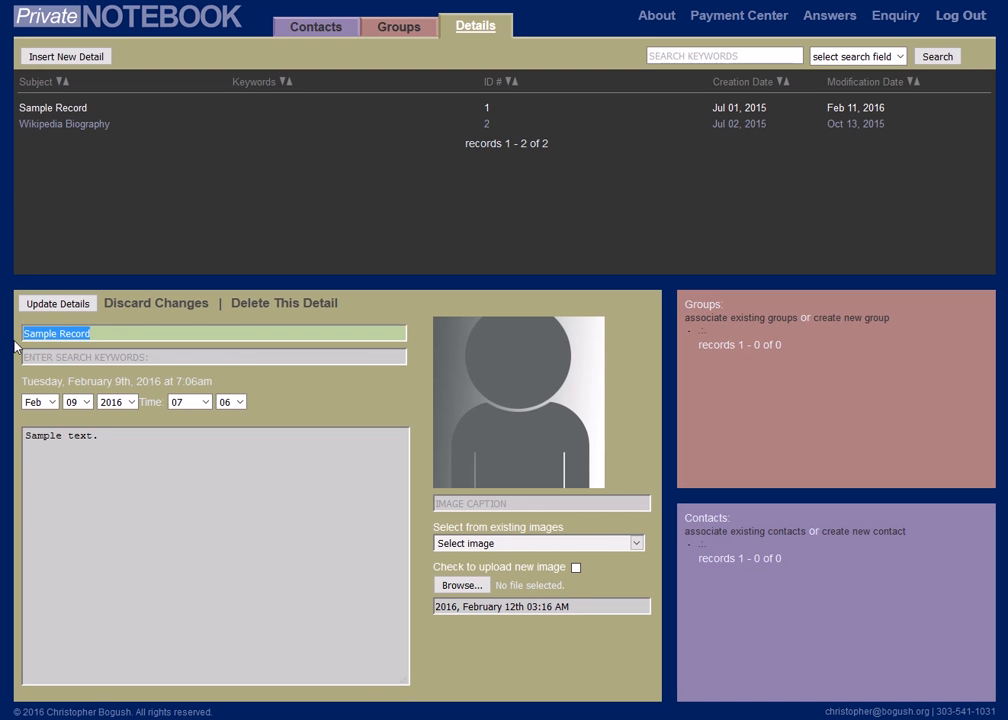
{"action": "key", "text": "BackSpace"}
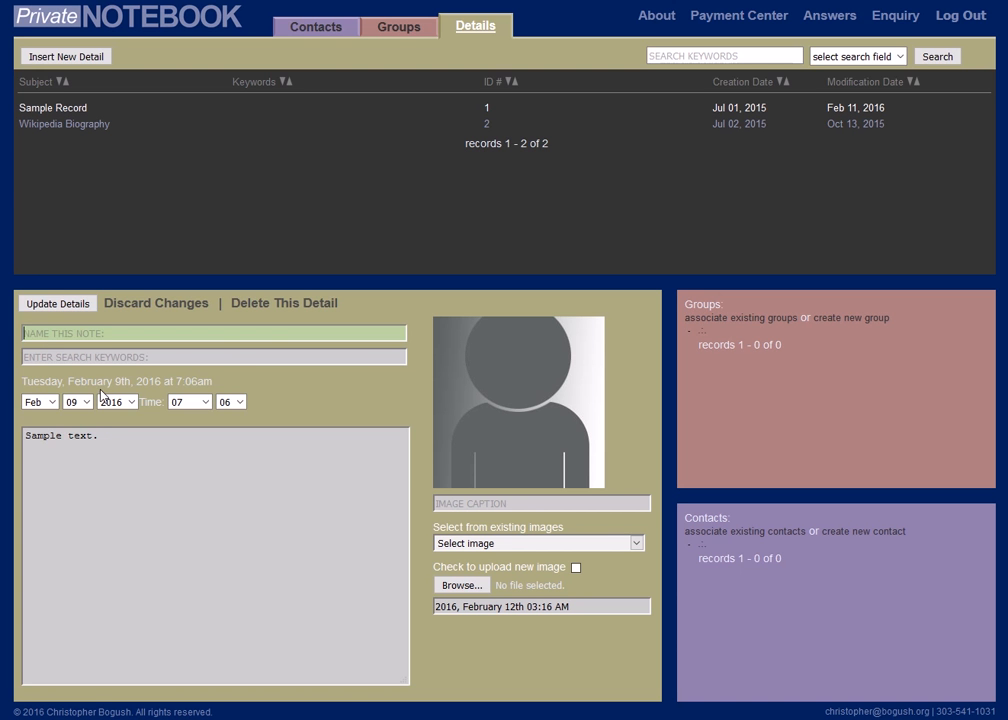
{"action": "left_click_drag", "start_coordinate": [110, 434], "coordinate": [34, 440]}
{"action": "key", "text": "BackSpace"}
{"action": "key", "text": "BackSpace"}
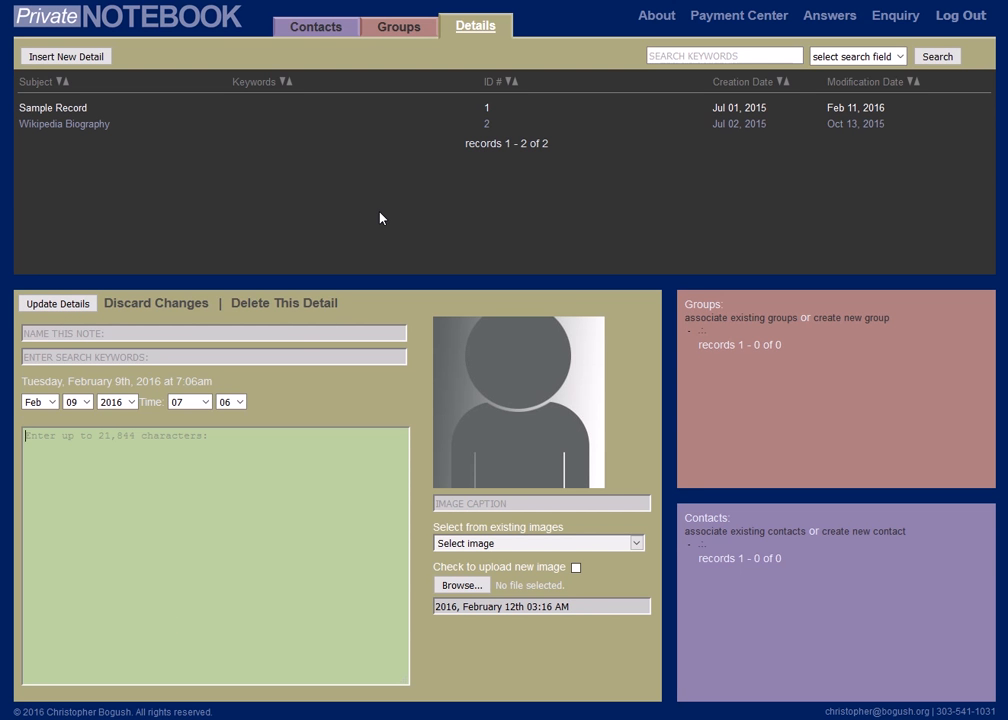
{"action": "left_click", "coordinate": [80, 125]}
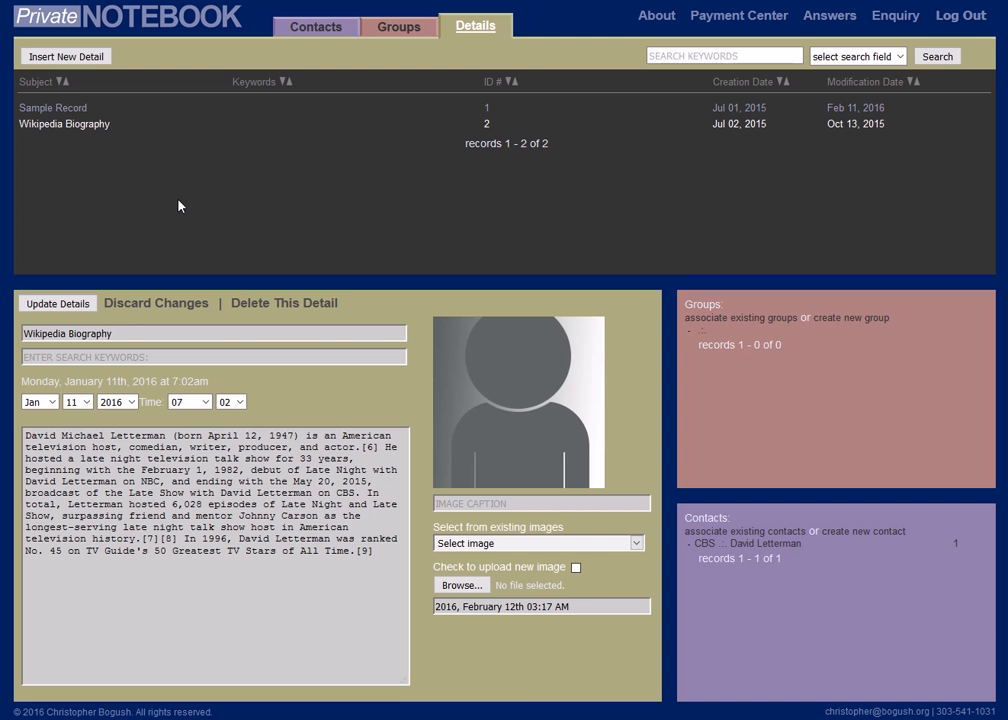
{"action": "left_click", "coordinate": [64, 112]}
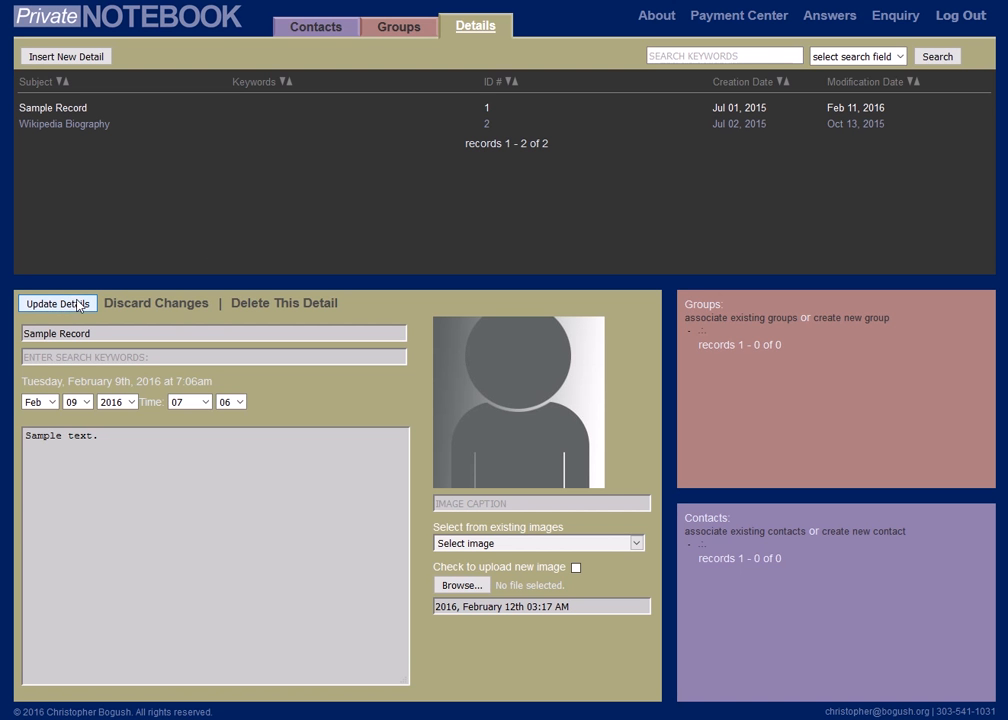
- Delete the Sample Record's body text and save the update, checking it by opening Wikipedia Biography and returning
{"action": "left_click", "coordinate": [115, 437]}
{"action": "key", "text": "ctrl+a"}
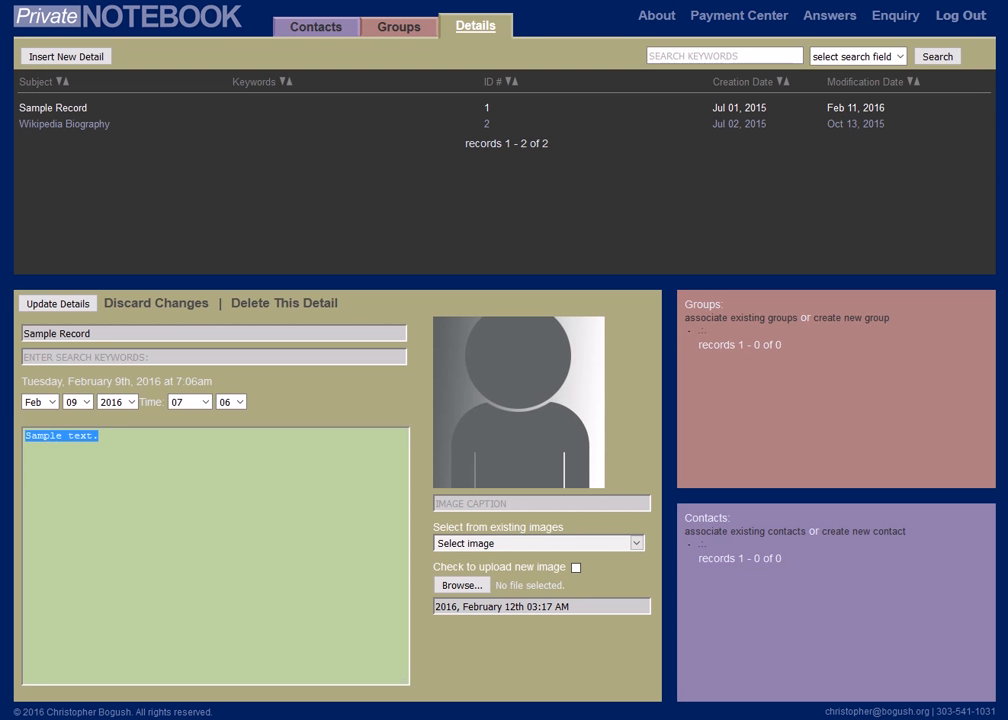
{"action": "key", "text": "BackSpace"}
{"action": "left_click", "coordinate": [51, 307]}
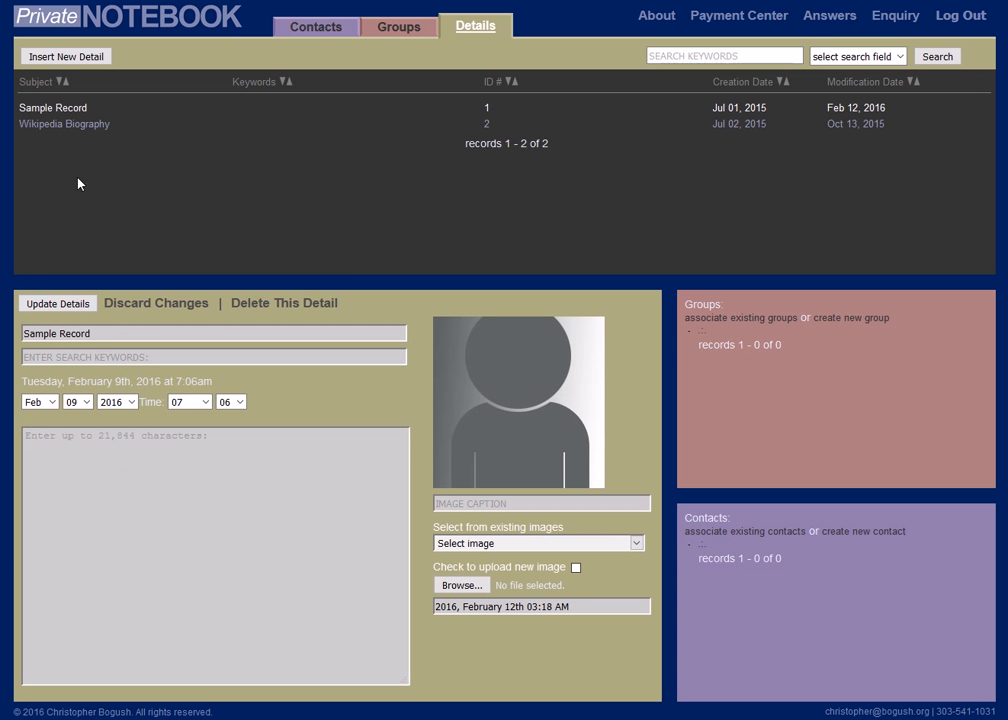
{"action": "left_click", "coordinate": [65, 125]}
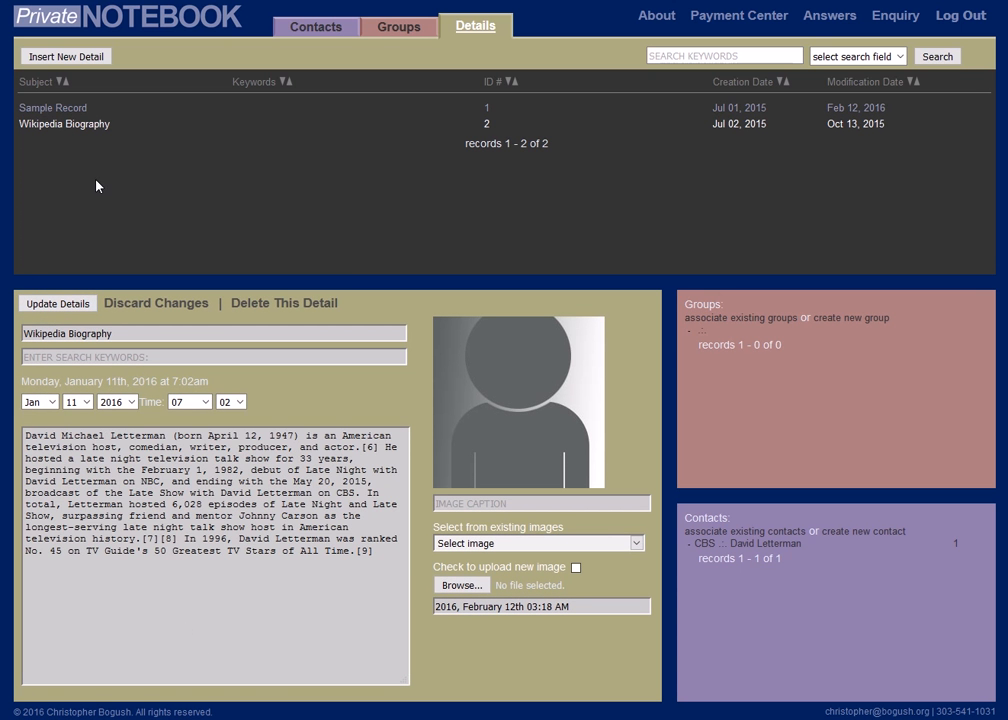
{"action": "left_click", "coordinate": [38, 107]}
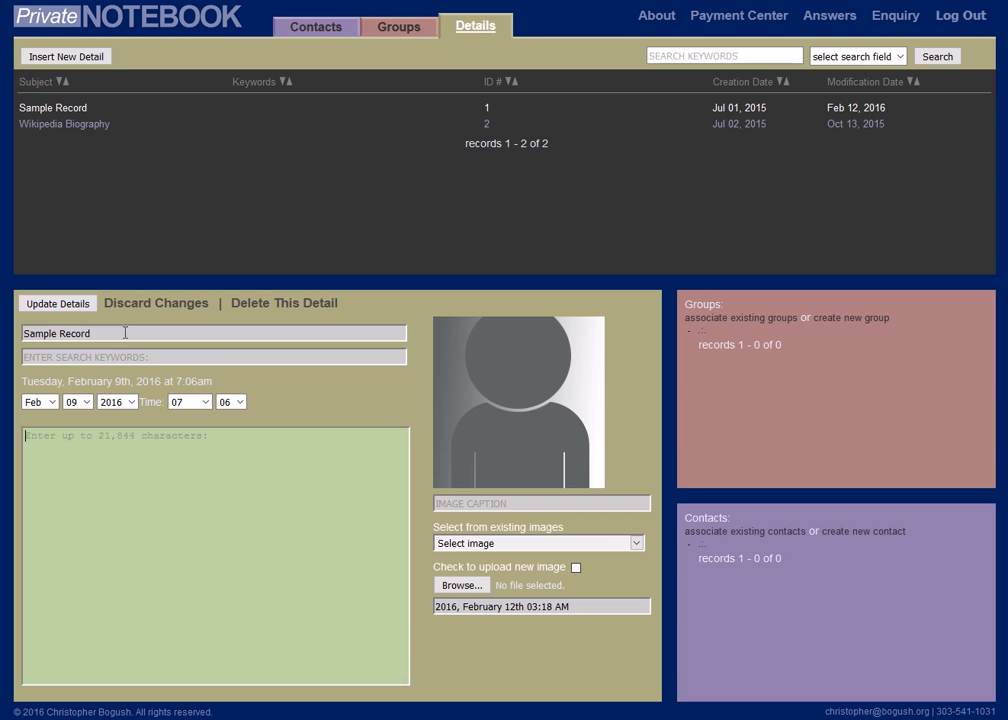
- Rename the sample record as "My First Test Record" and enter "Test" as its search keyword
{"action": "left_click", "coordinate": [125, 333]}
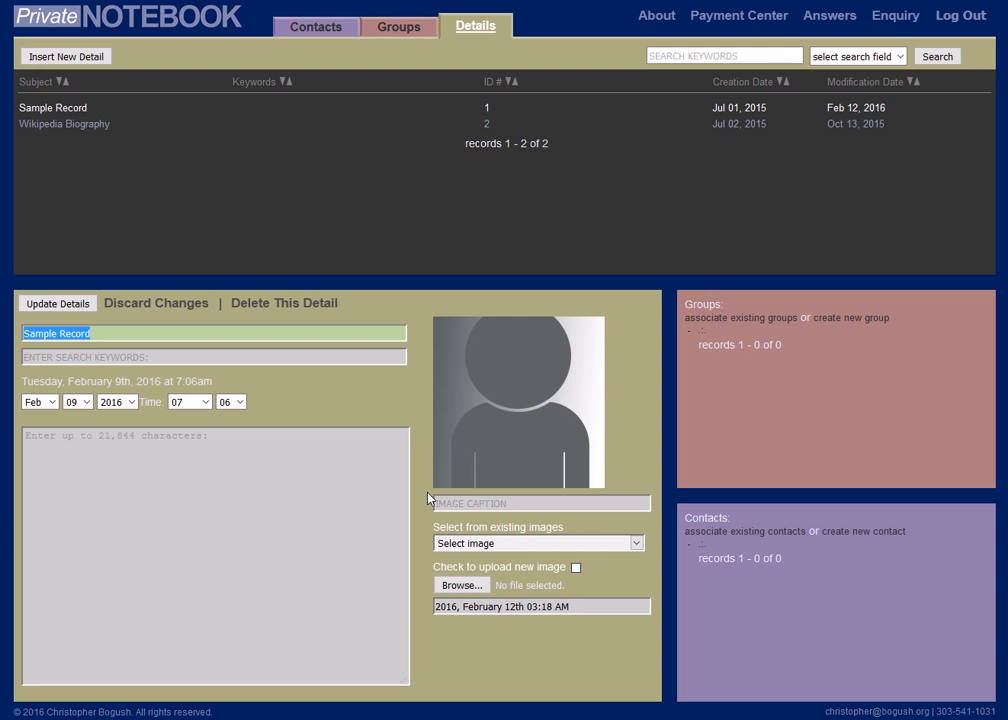
{"action": "type", "text": "My"}
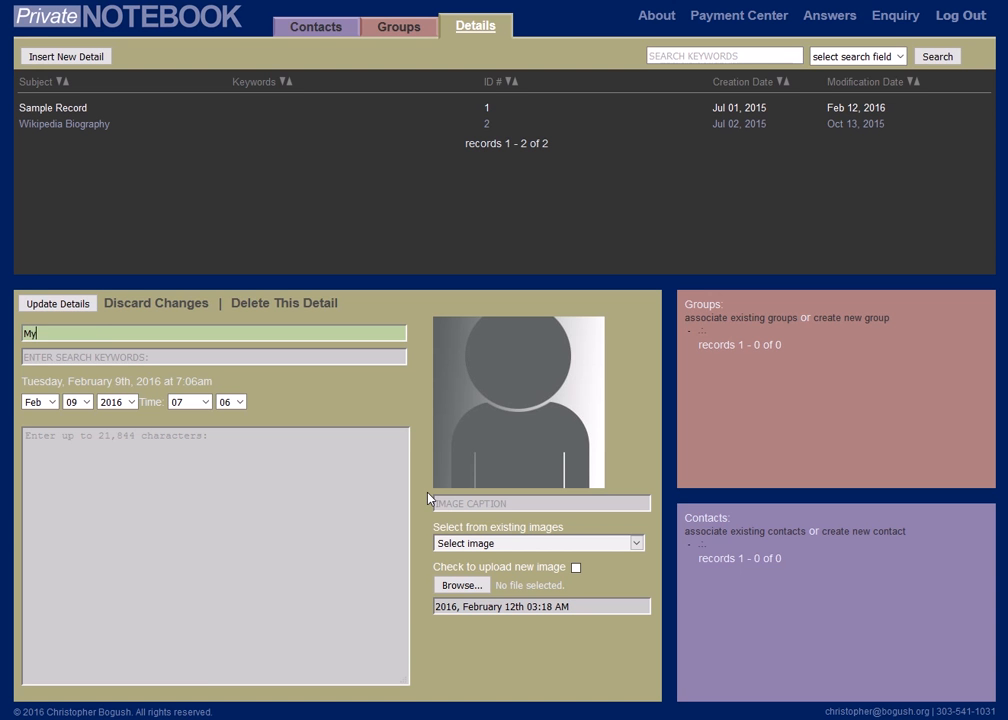
{"action": "type", "text": " First Test Record"}
{"action": "left_click", "coordinate": [94, 354]}
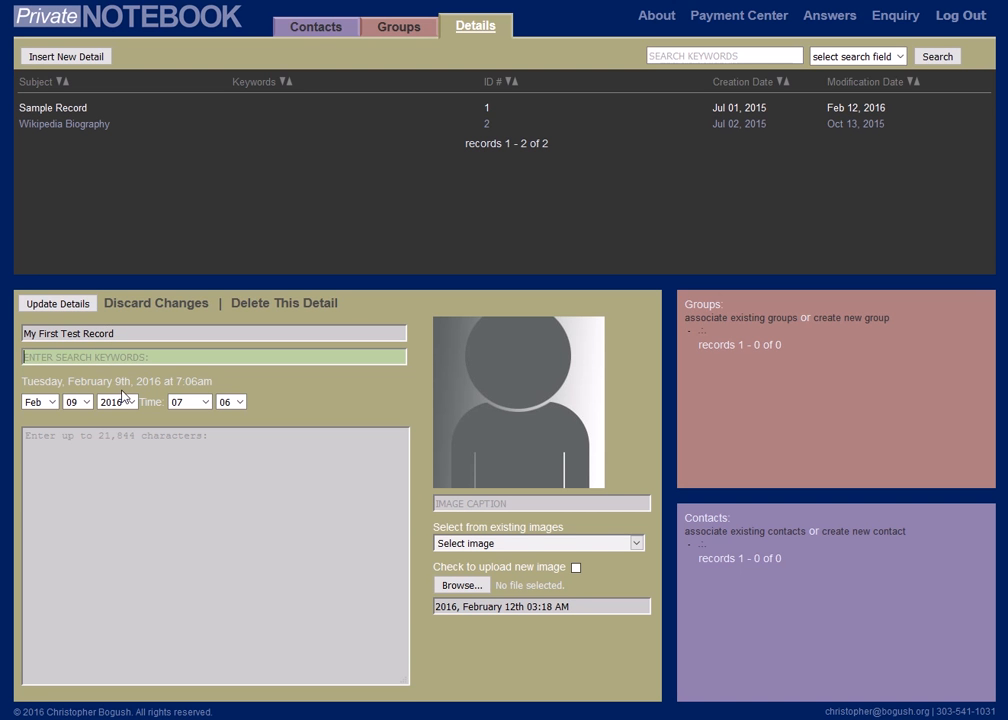
{"action": "type", "text": "Test"}
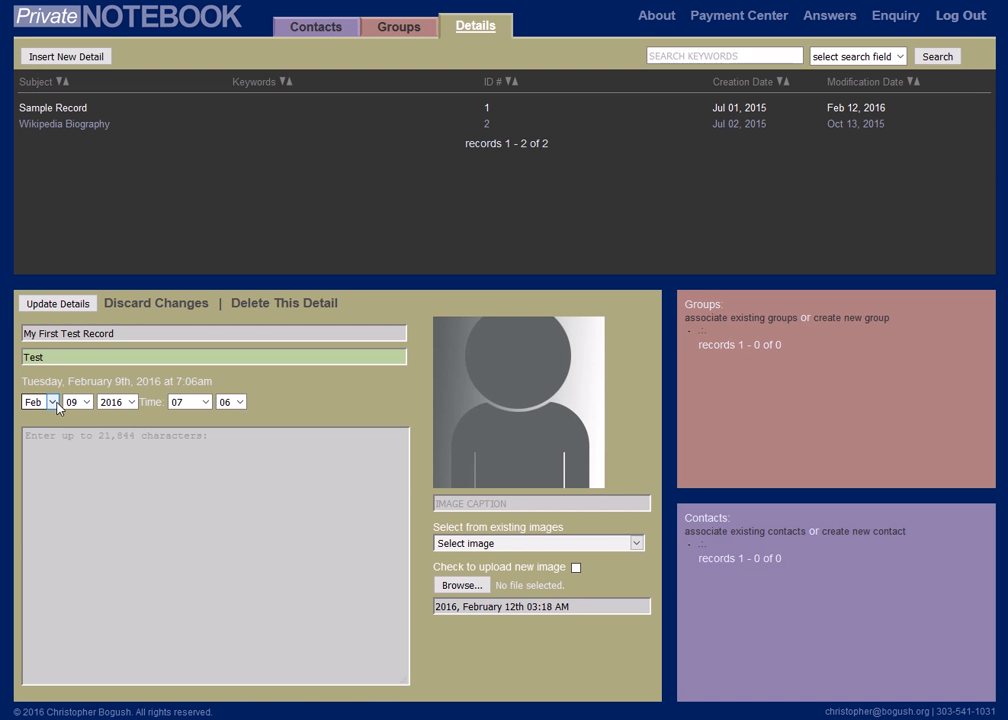
- Enter the note text "Meet with a friend for Coffee - " followed by the friend's name
{"action": "left_click", "coordinate": [66, 438]}
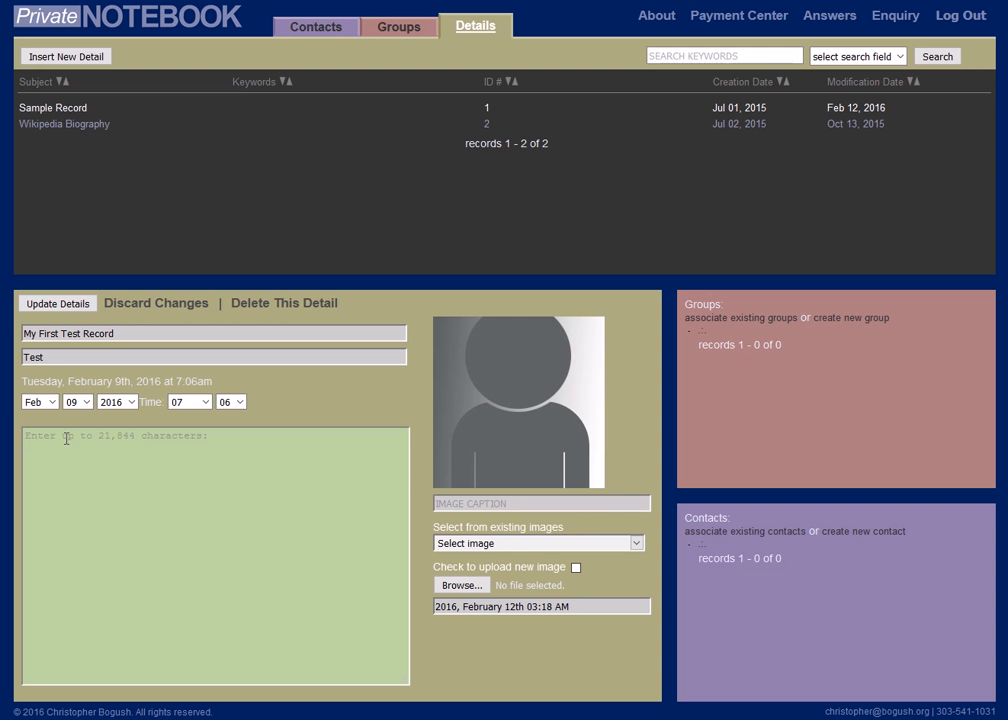
{"action": "type", "text": "Mee"}
{"action": "type", "text": "t with a "}
{"action": "type", "text": "fre"}
{"action": "type", "text": "ind for"}
{"action": "key", "text": "BackSpace"}
{"action": "key", "text": "BackSpace"}
{"action": "key", "text": "BackSpace"}
{"action": "key", "text": "BackSpace"}
{"action": "key", "text": "BackSpace"}
{"action": "key", "text": "BackSpace"}
{"action": "key", "text": "BackSpace"}
{"action": "key", "text": "BackSpace"}
{"action": "type", "text": "iend for Coffi"}
{"action": "type", "text": "e - Be"}
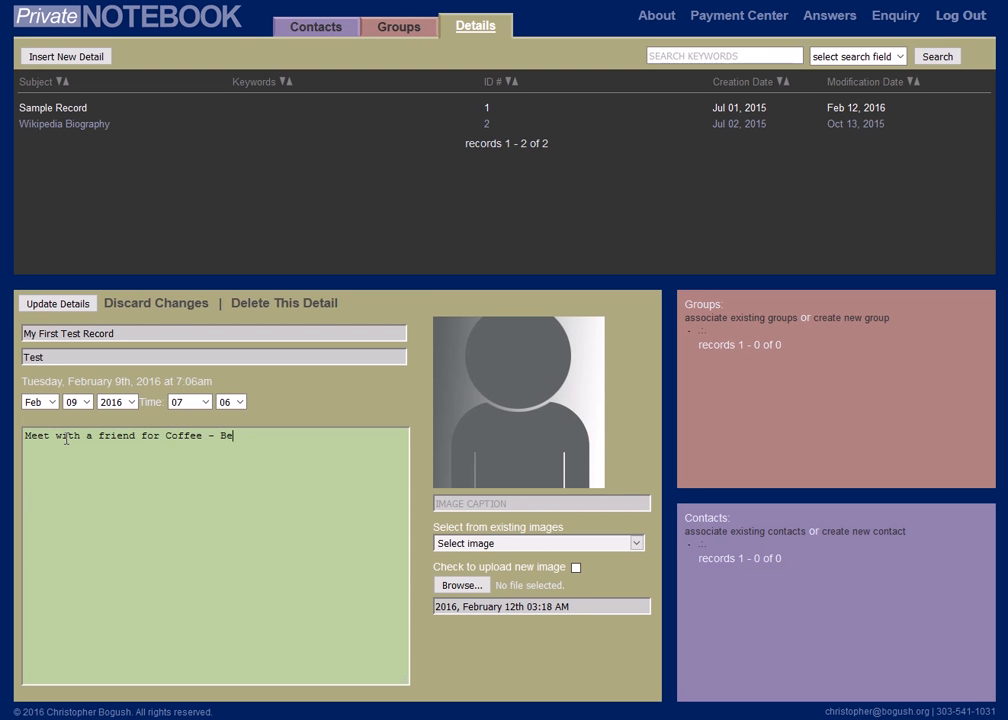
{"action": "type", "text": "aver Cleaver"}
- Set the first test record's date to March 1 and its time to 12:00am, and save the details
{"action": "left_click", "coordinate": [44, 402]}
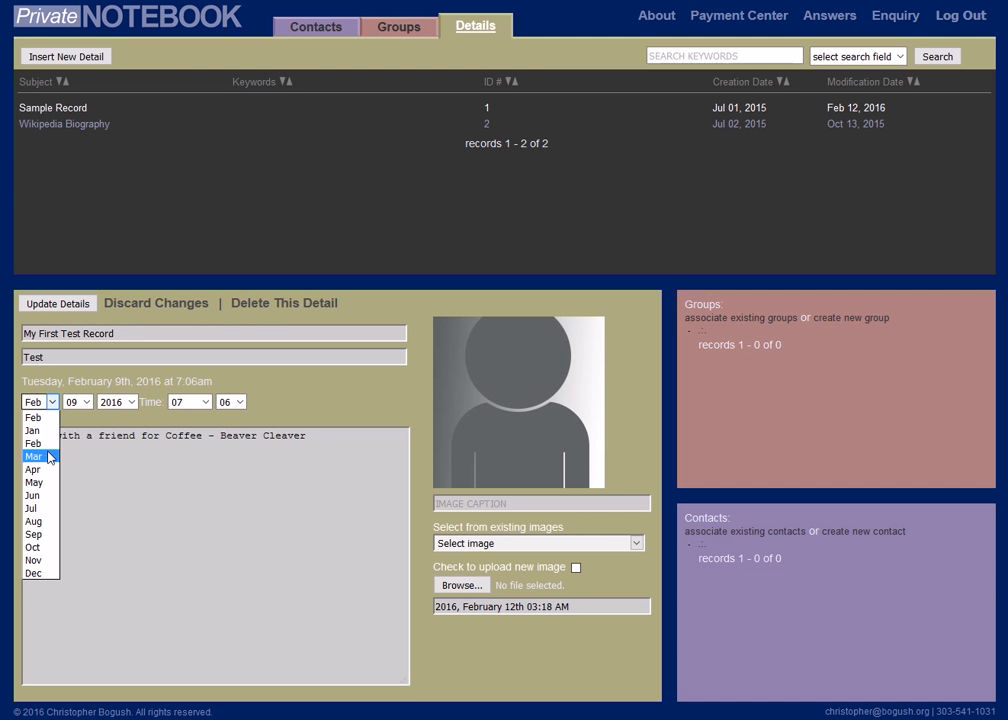
{"action": "left_click", "coordinate": [48, 456]}
{"action": "left_click", "coordinate": [88, 402]}
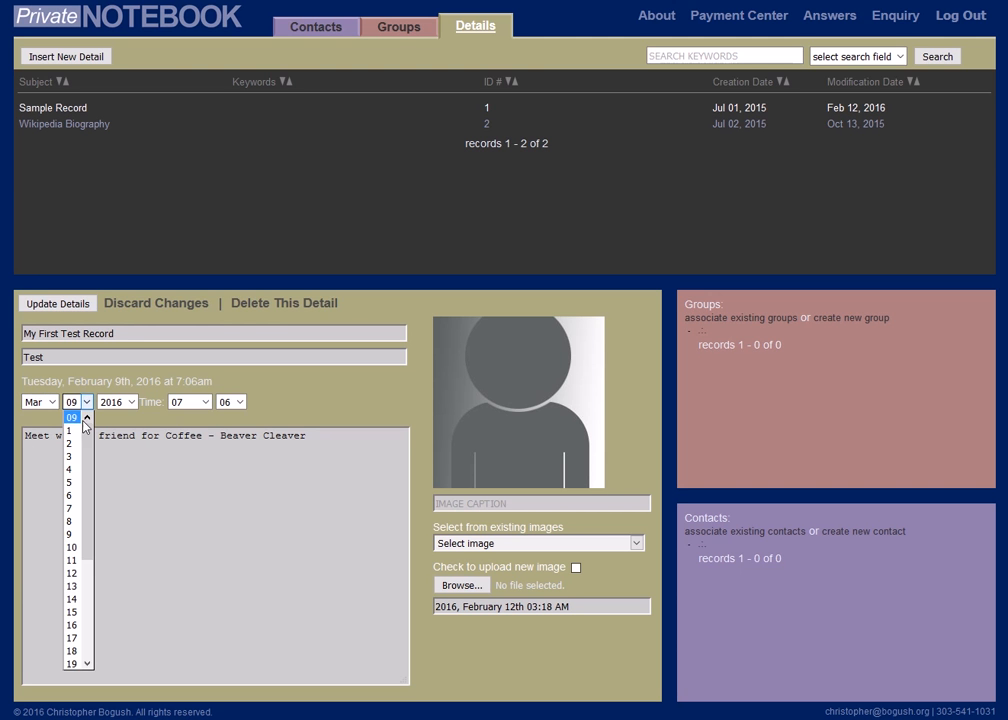
{"action": "left_click", "coordinate": [72, 428]}
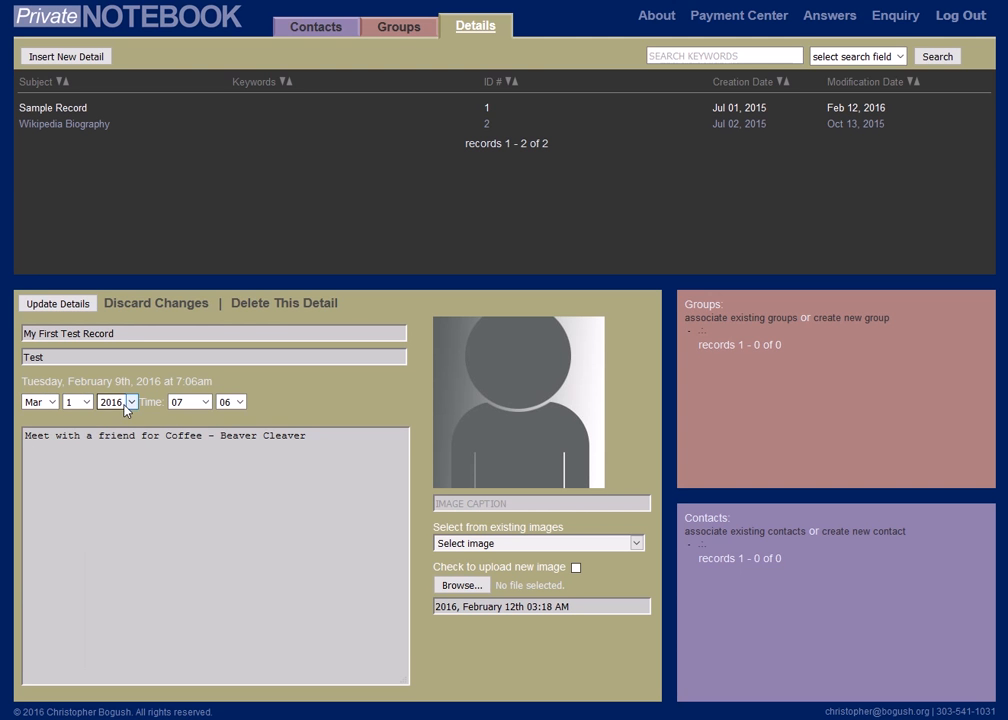
{"action": "left_click", "coordinate": [199, 402]}
{"action": "left_click", "coordinate": [184, 428]}
{"action": "left_click", "coordinate": [231, 402]}
{"action": "left_click", "coordinate": [226, 417]}
{"action": "left_click", "coordinate": [42, 305]}
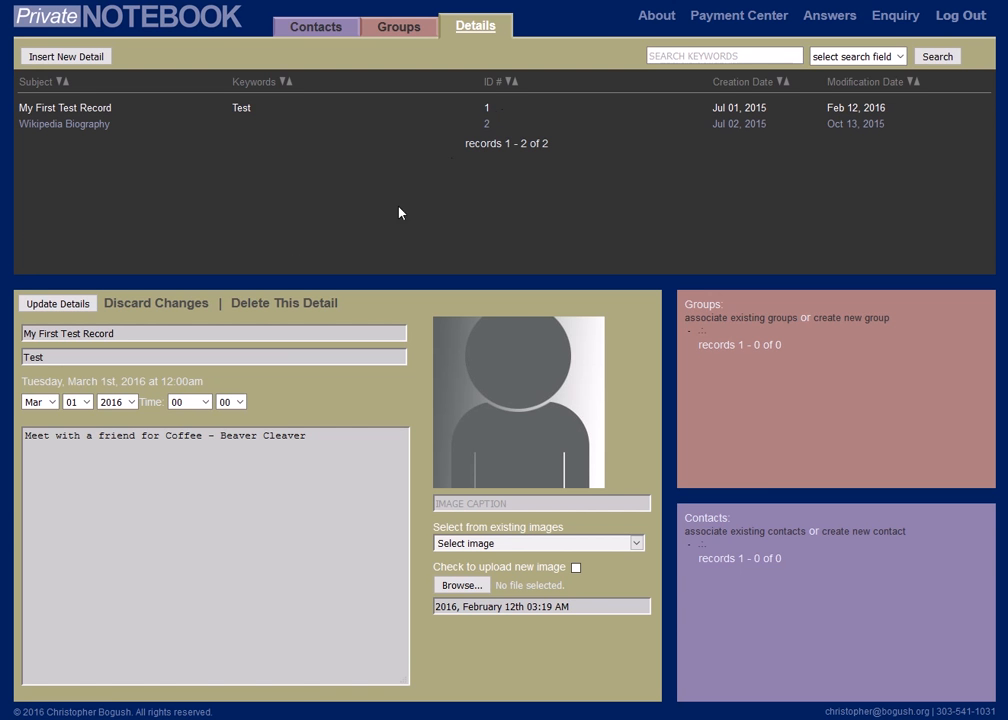
- Insert a new detail record and name it "My Second Test Record"
{"action": "left_click", "coordinate": [66, 57]}
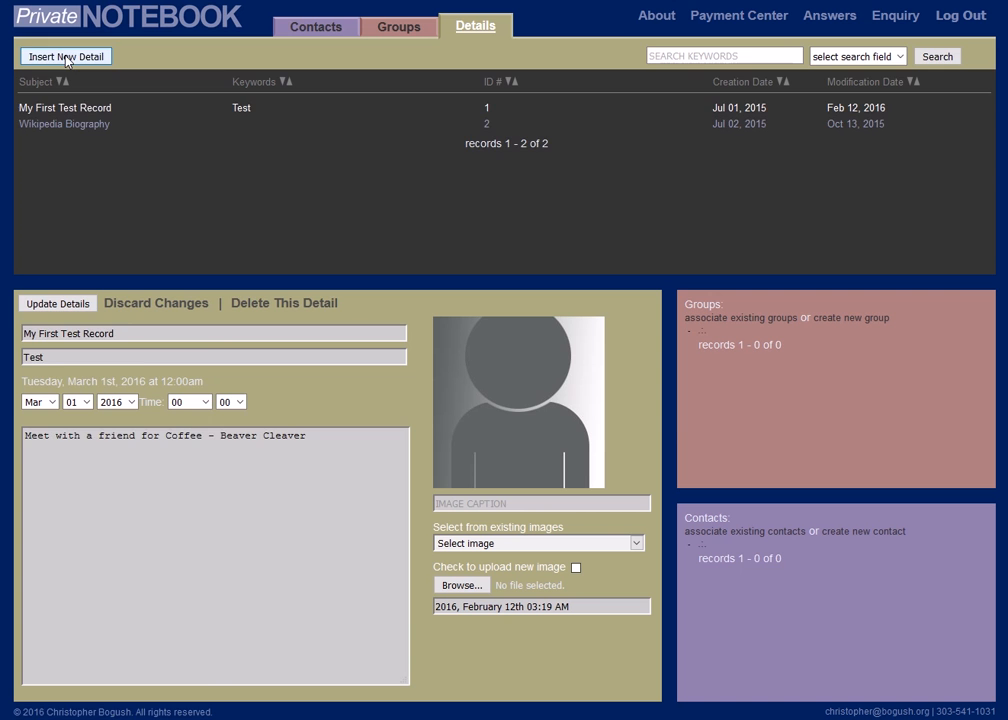
{"action": "left_click", "coordinate": [54, 334]}
{"action": "type", "text": "Te"}
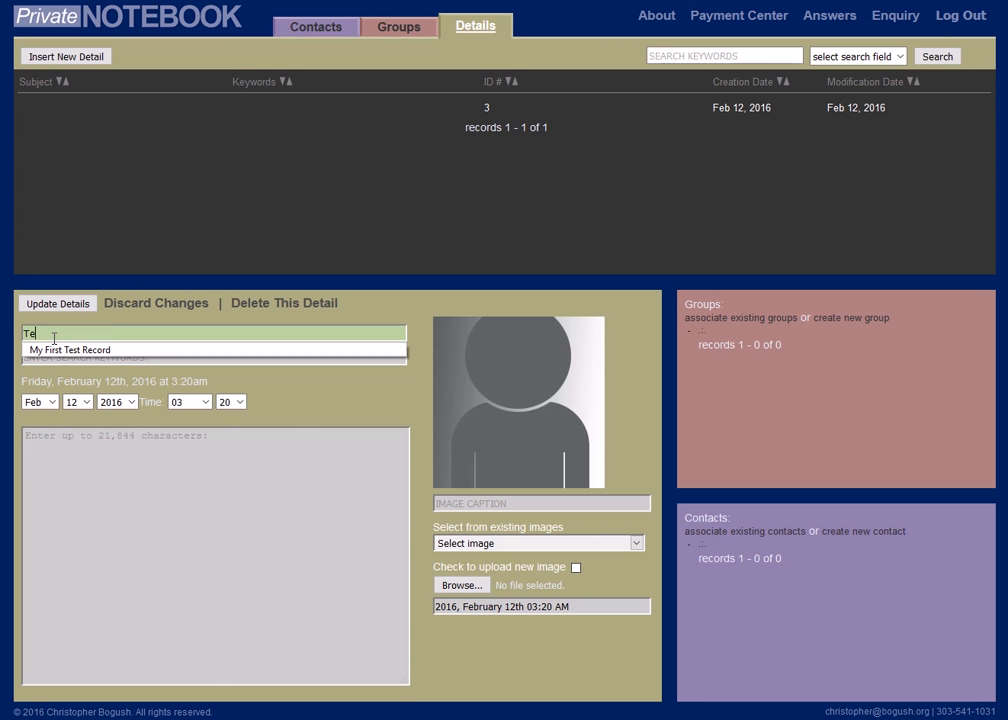
{"action": "type", "text": "st"}
{"action": "left_click", "coordinate": [54, 350]}
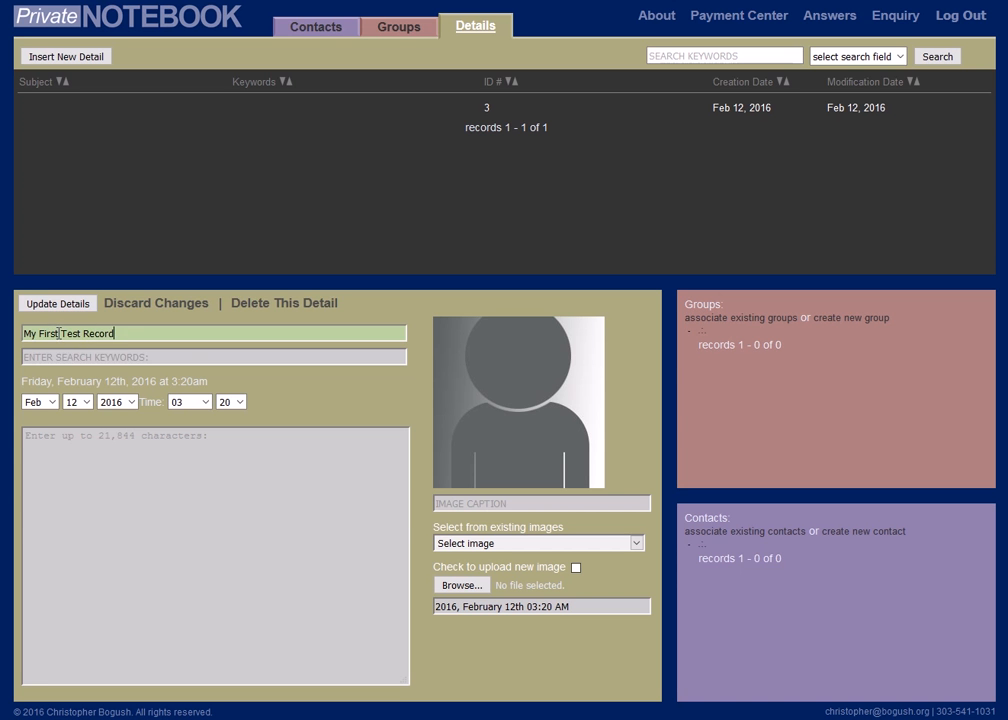
{"action": "left_click", "coordinate": [58, 334]}
{"action": "key", "text": "BackSpace"}
{"action": "key", "text": "BackSpace"}
{"action": "key", "text": "BackSpace"}
{"action": "key", "text": "BackSpace"}
{"action": "key", "text": "BackSpace"}
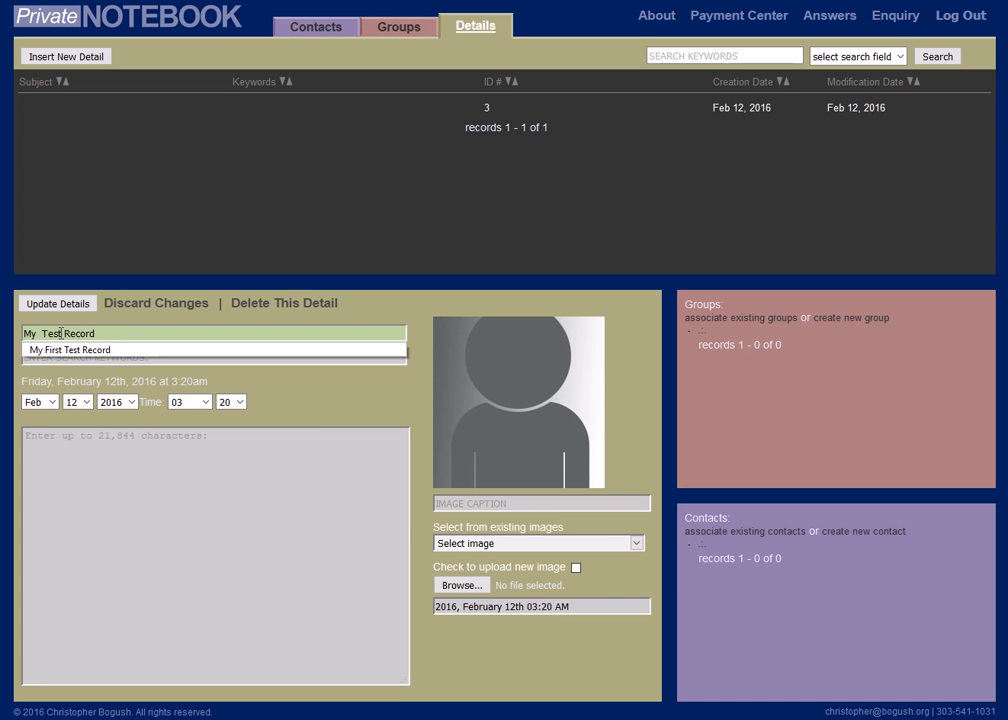
{"action": "type", "text": "Second"}
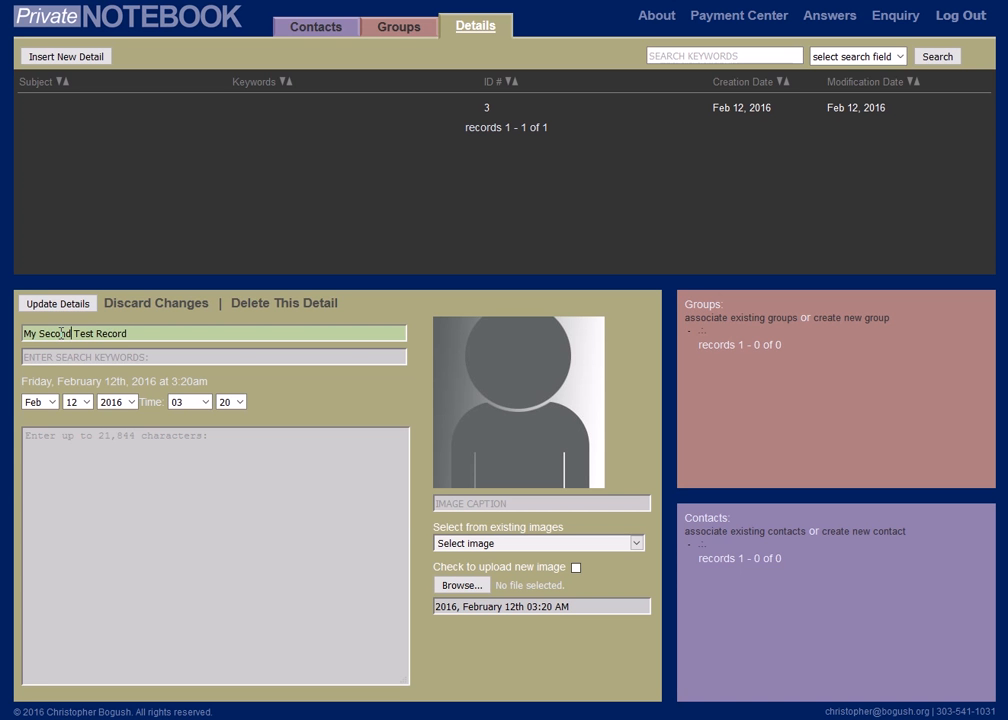
- Give the new record the keyword "Test" and the note text "Another Test Record.", and save it
{"action": "left_click", "coordinate": [57, 356]}
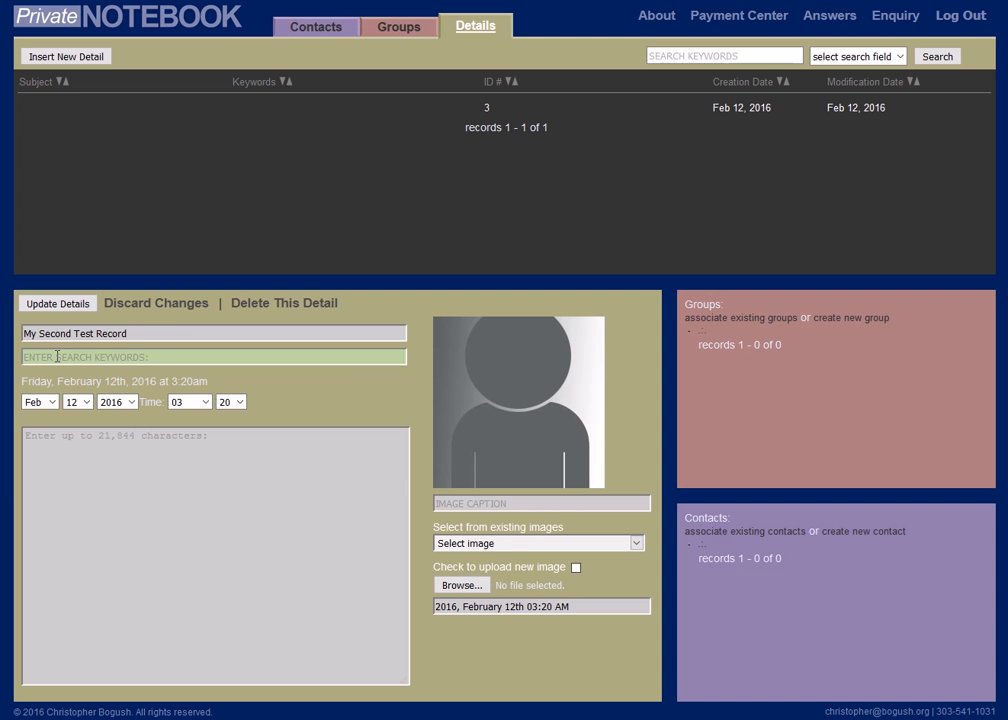
{"action": "type", "text": "Test"}
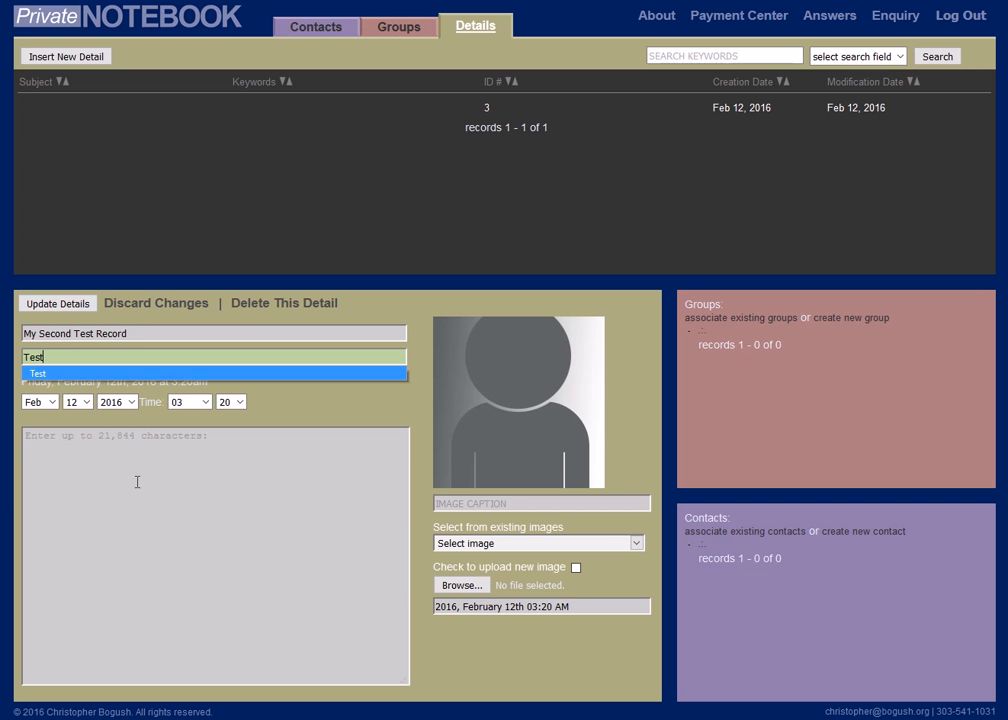
{"action": "left_click", "coordinate": [115, 455]}
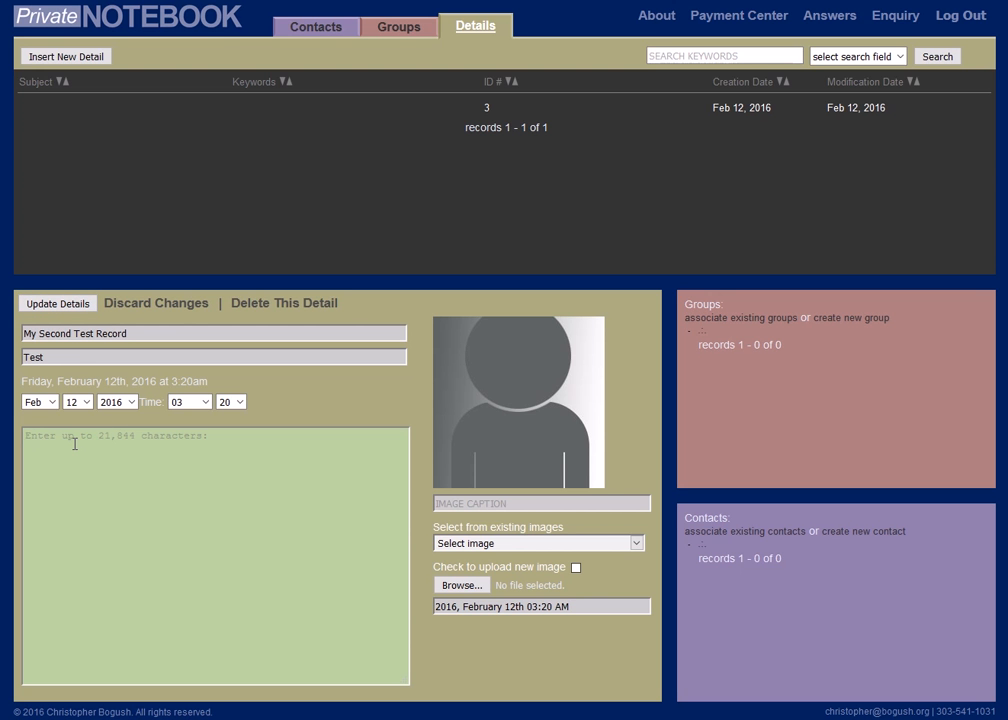
{"action": "type", "text": "Another Test Record."}
{"action": "left_click", "coordinate": [60, 304]}
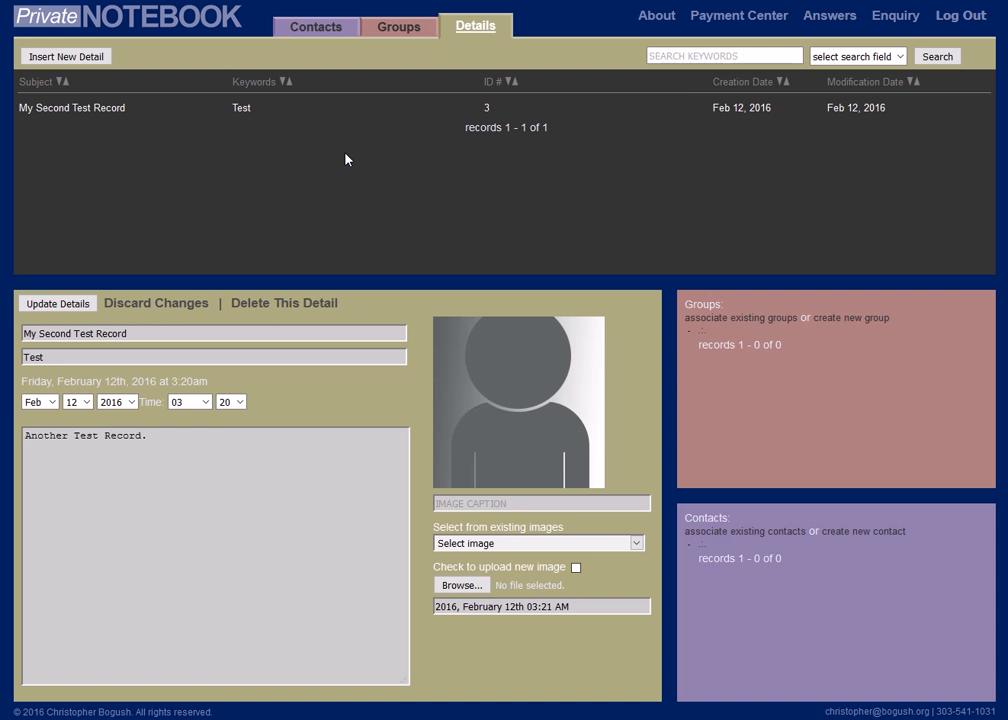
- Reopen My Second Test Record from the full details list and append "Review record in the future" to its note text
{"action": "left_click", "coordinate": [468, 29]}
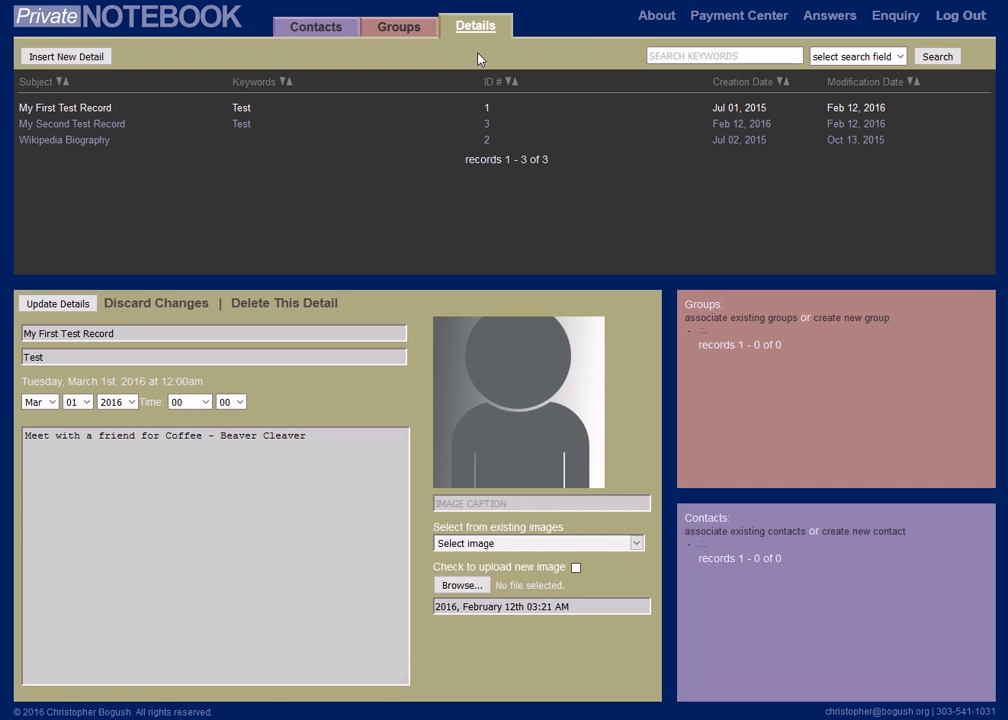
{"action": "left_click", "coordinate": [77, 127]}
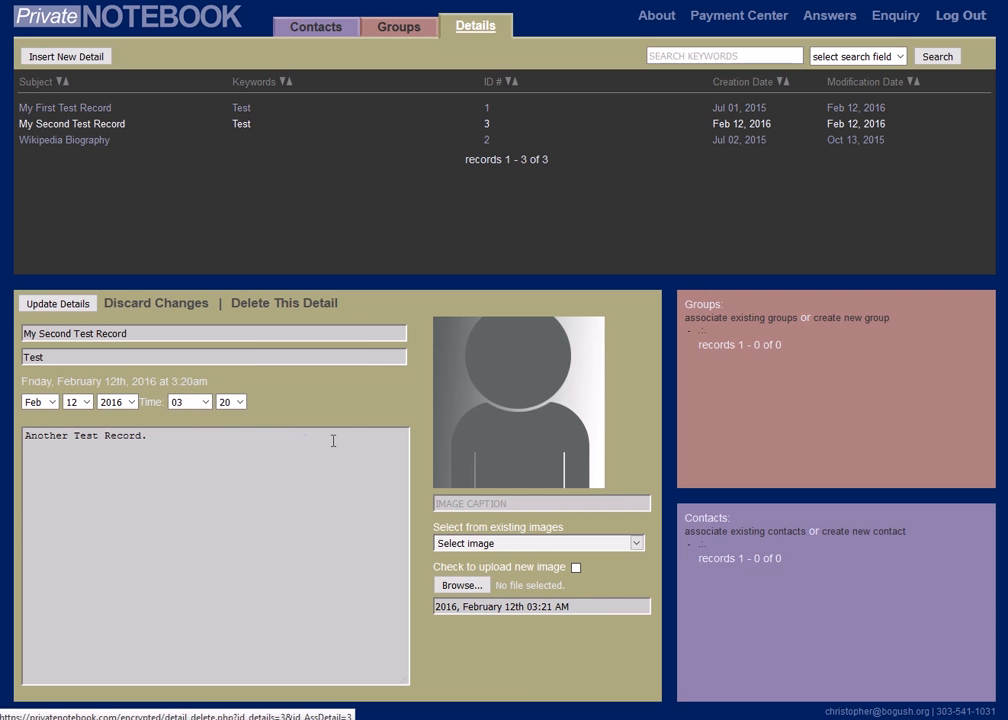
{"action": "left_click", "coordinate": [108, 447]}
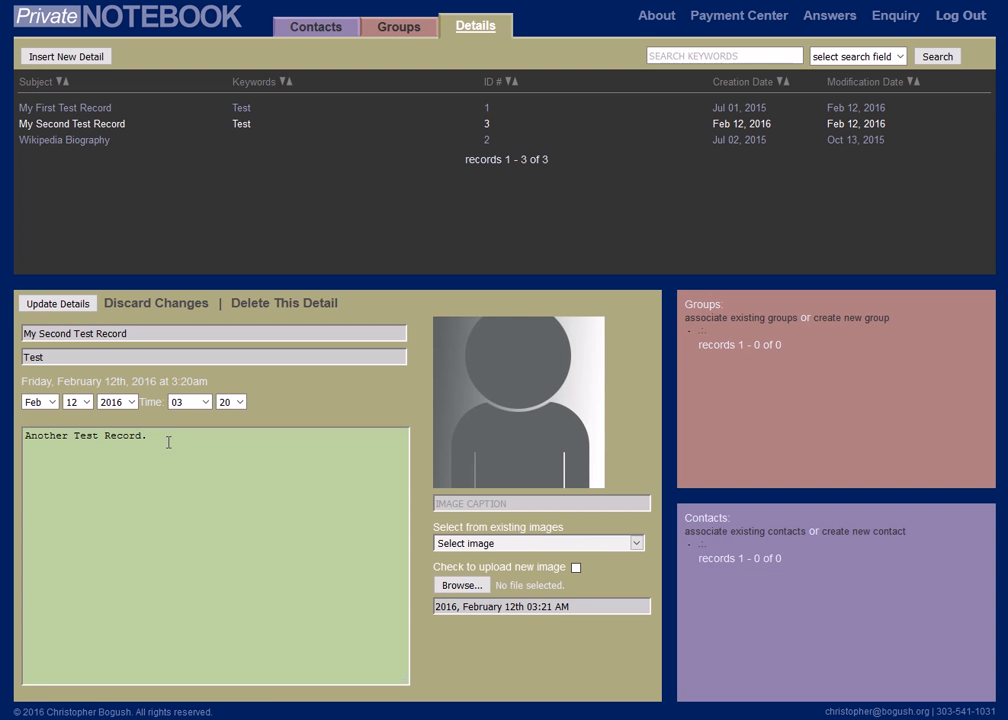
{"action": "type", "text": "Review record in the future"}
- Set My Second Test Record's date to March 2 and its time to 1:00pm, and save the details
{"action": "left_click", "coordinate": [45, 401]}
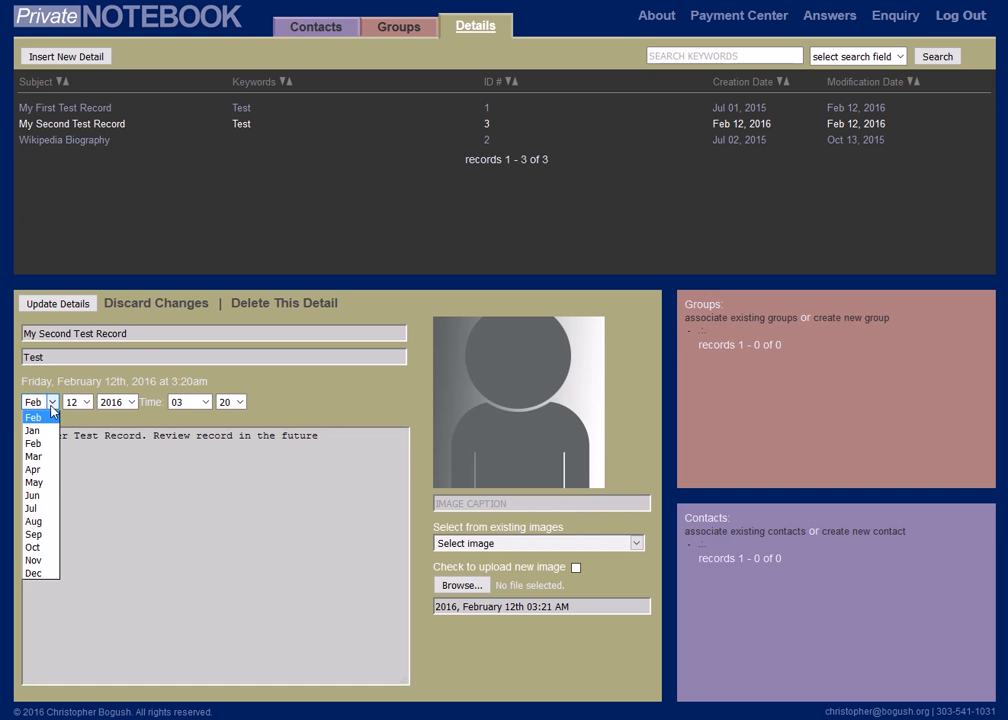
{"action": "left_click", "coordinate": [33, 456]}
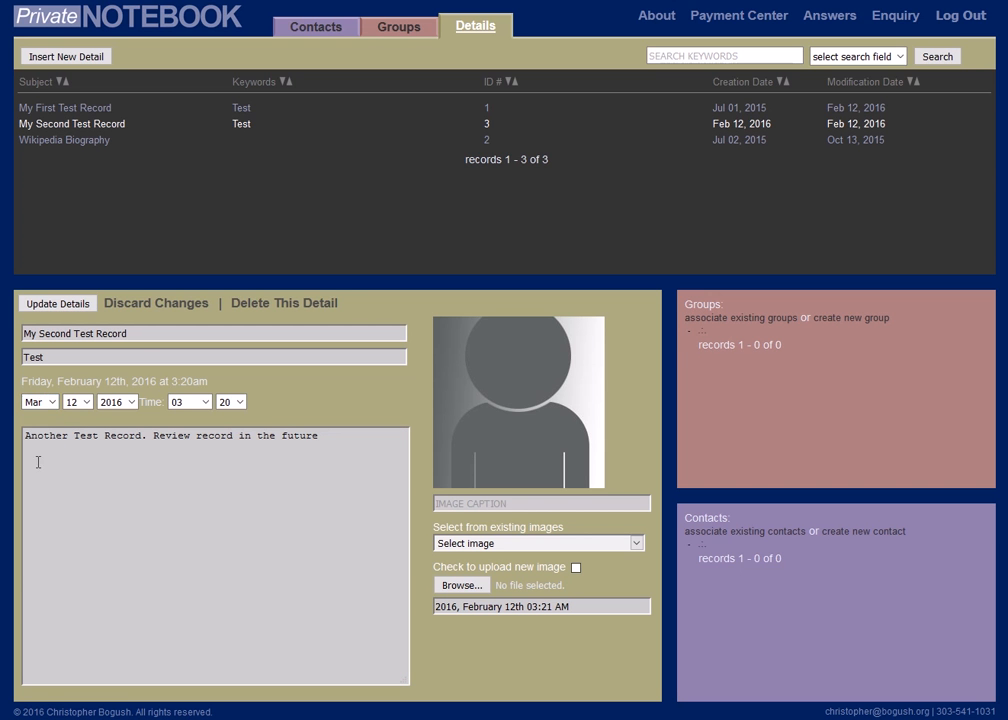
{"action": "left_click", "coordinate": [87, 402]}
{"action": "left_click", "coordinate": [66, 441]}
{"action": "left_click", "coordinate": [204, 403]}
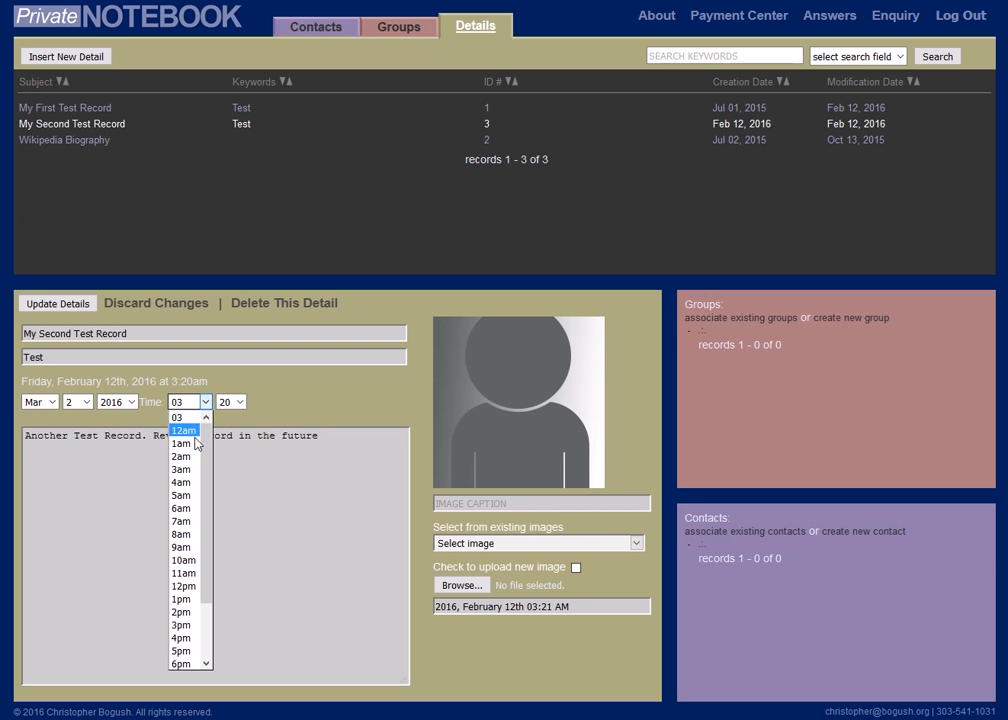
{"action": "left_click", "coordinate": [182, 599]}
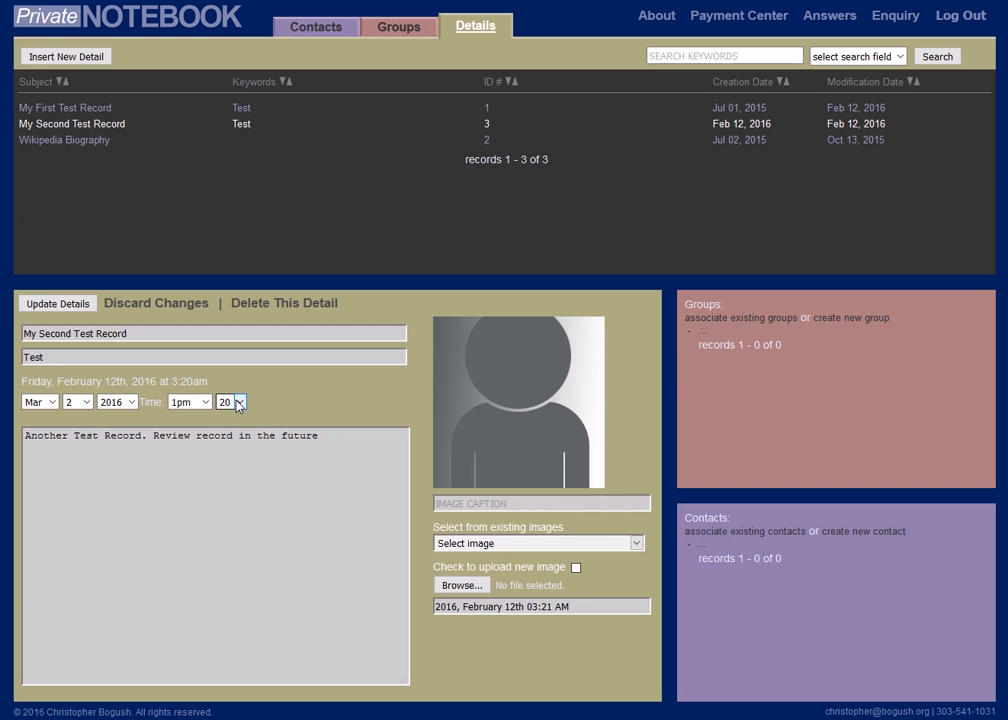
{"action": "left_click", "coordinate": [238, 403]}
{"action": "left_click", "coordinate": [226, 416]}
{"action": "left_click", "coordinate": [58, 306]}
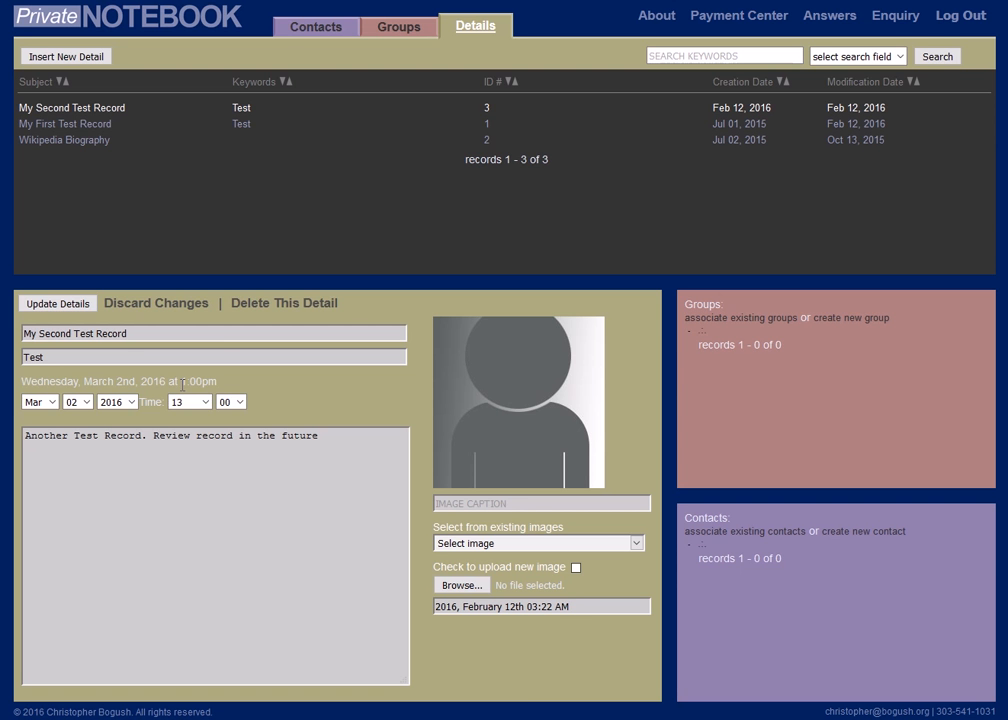
- Open My First Test Record, set its hour to 12pm, and save the details
{"action": "left_click", "coordinate": [92, 126]}
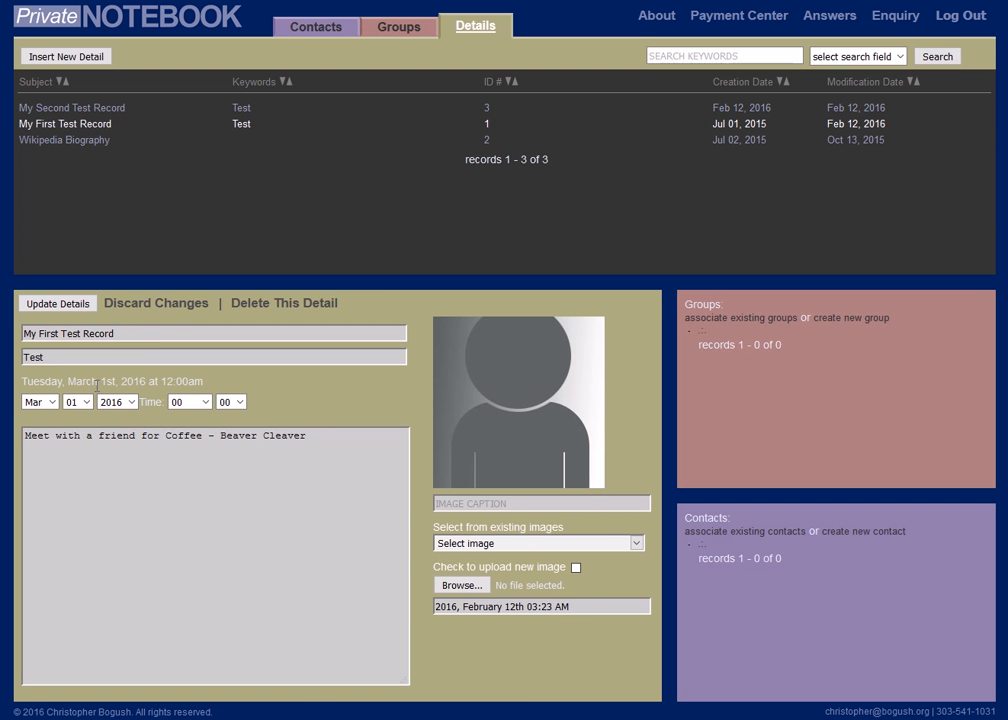
{"action": "left_click", "coordinate": [205, 402]}
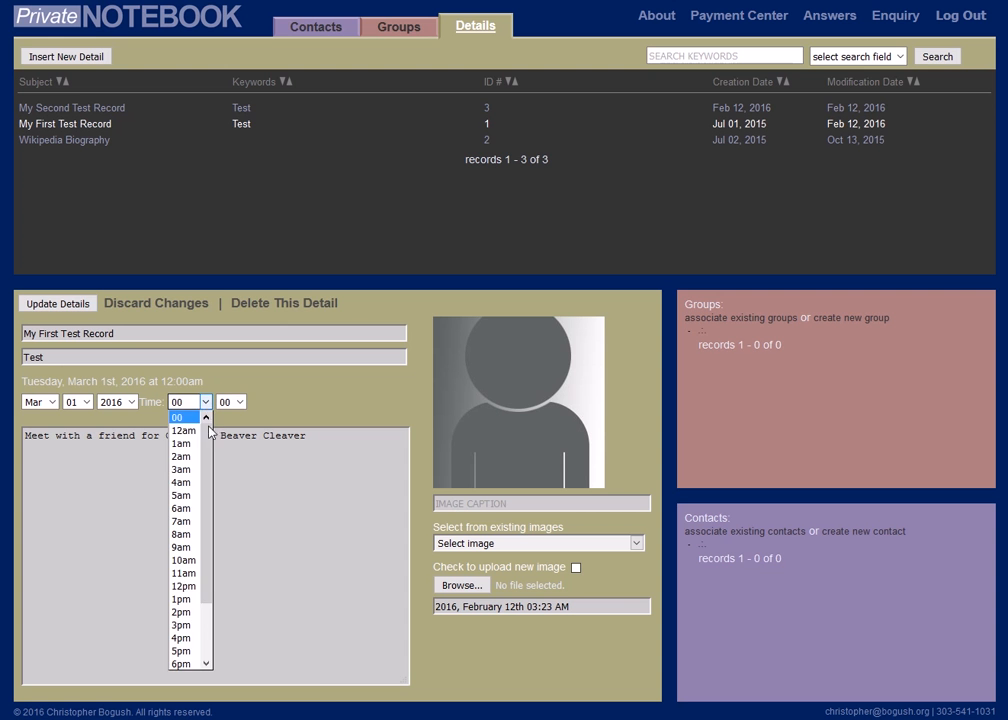
{"action": "left_click", "coordinate": [186, 587]}
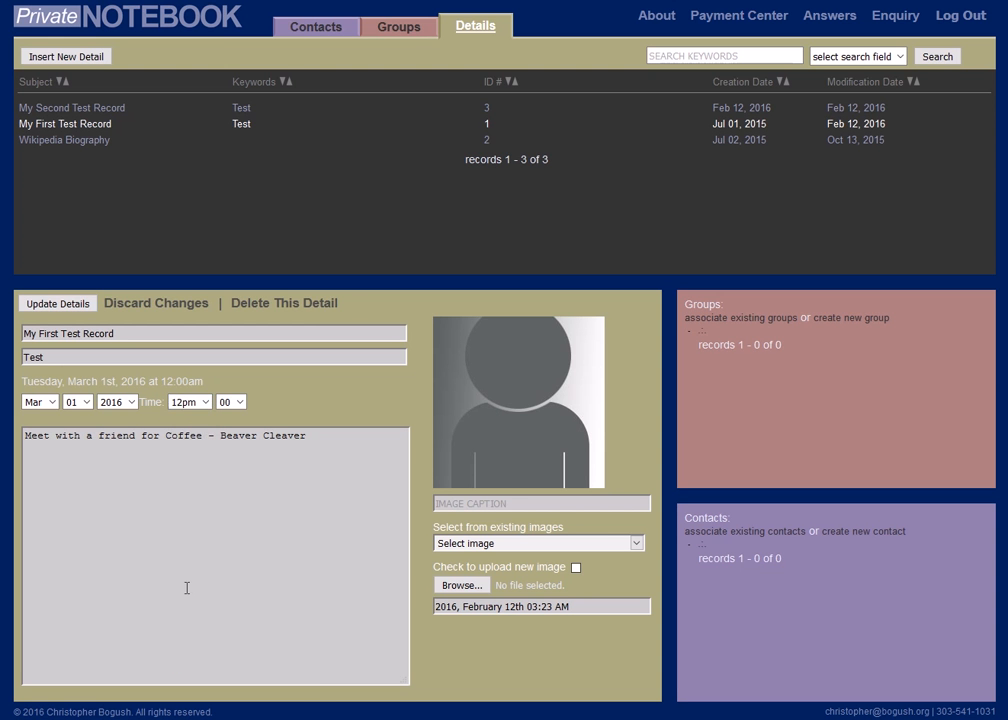
{"action": "left_click", "coordinate": [57, 303]}
- Insert a new record in Contacts with the first name Donald and the last name Trump
{"action": "left_click", "coordinate": [314, 30]}
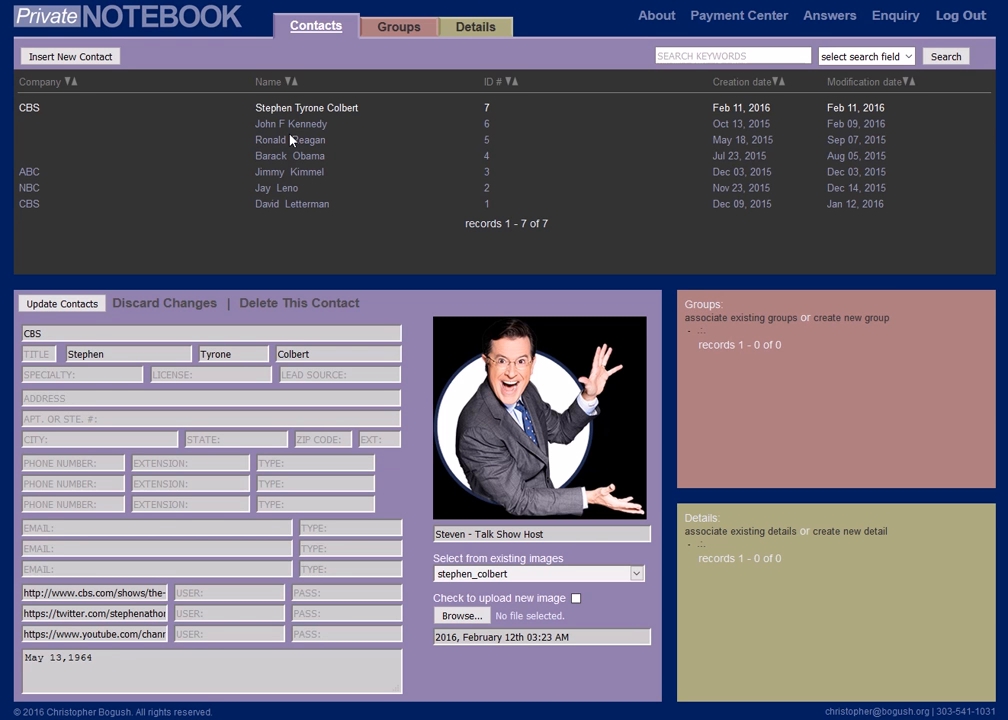
{"action": "left_click", "coordinate": [93, 57]}
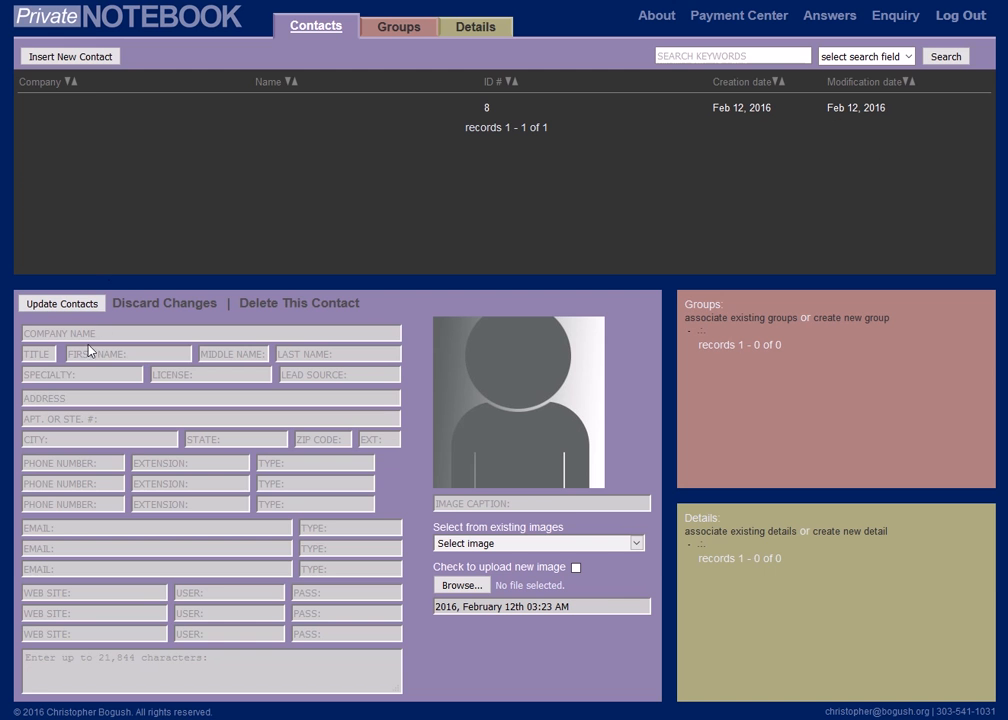
{"action": "left_click", "coordinate": [100, 356]}
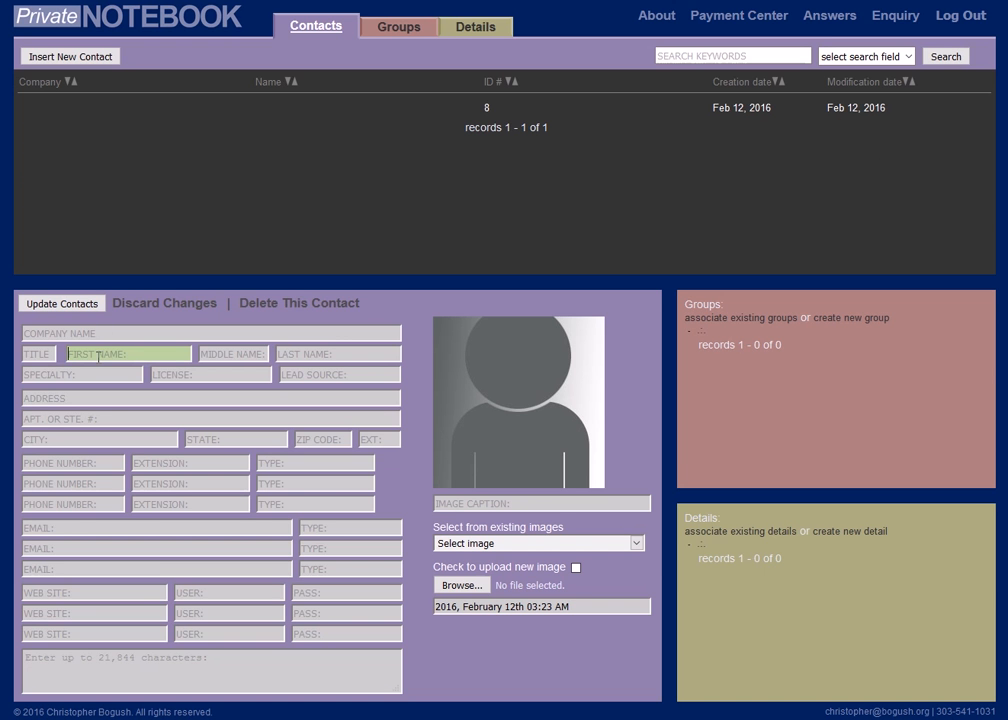
{"action": "type", "text": "Donald"}
{"action": "key", "text": "Tab"}
{"action": "key", "text": "Tab"}
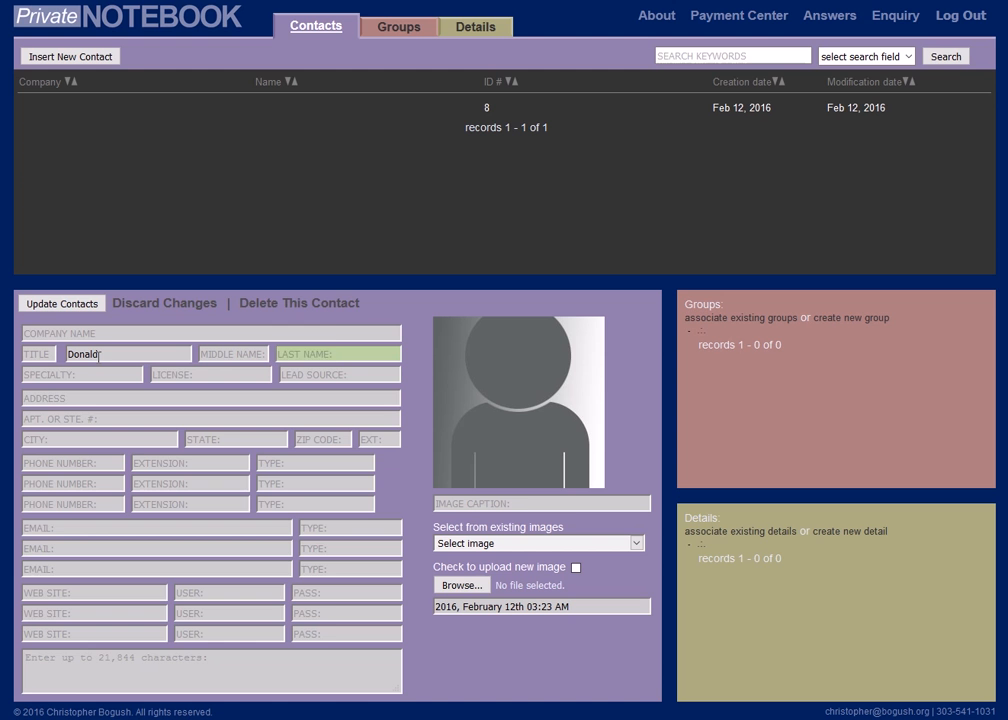
{"action": "type", "text": "Trump"}
- Consult the contact's text file and fill in the new contact's street address, city and state
{"action": "left_click", "coordinate": [50, 718]}
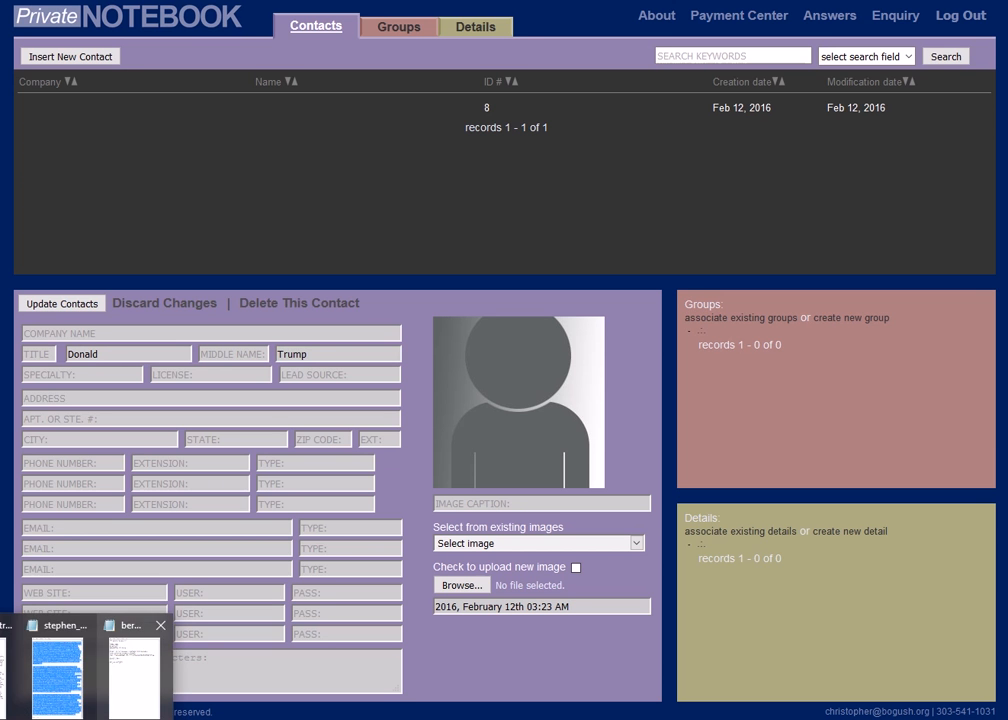
{"action": "left_click", "coordinate": [3, 678]}
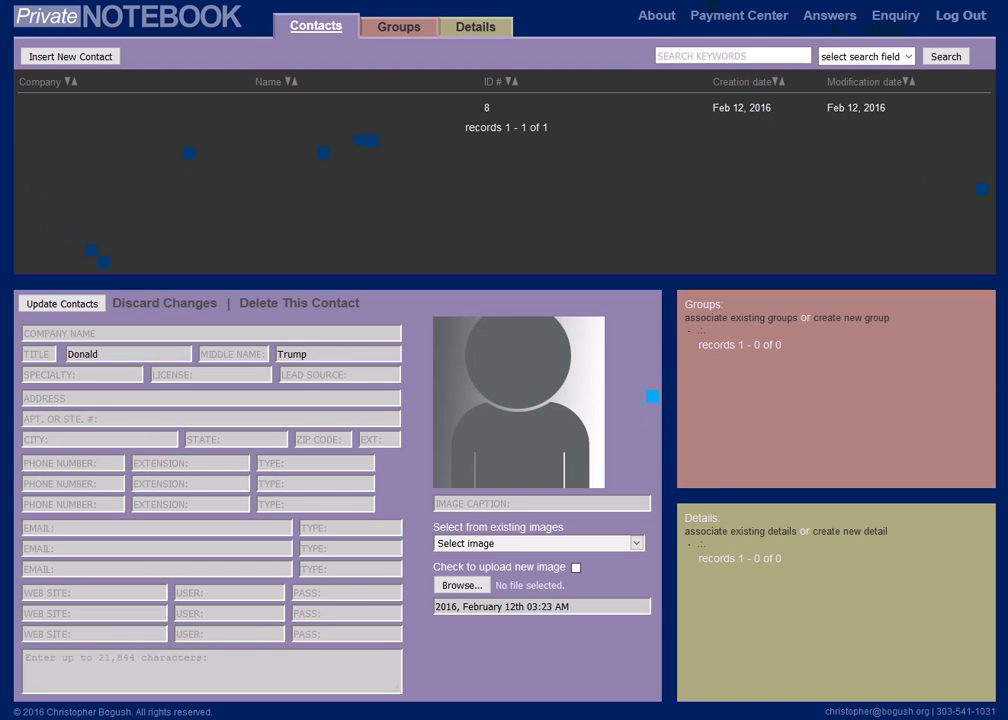
{"action": "left_click", "coordinate": [45, 398]}
{"action": "type", "text": "72"}
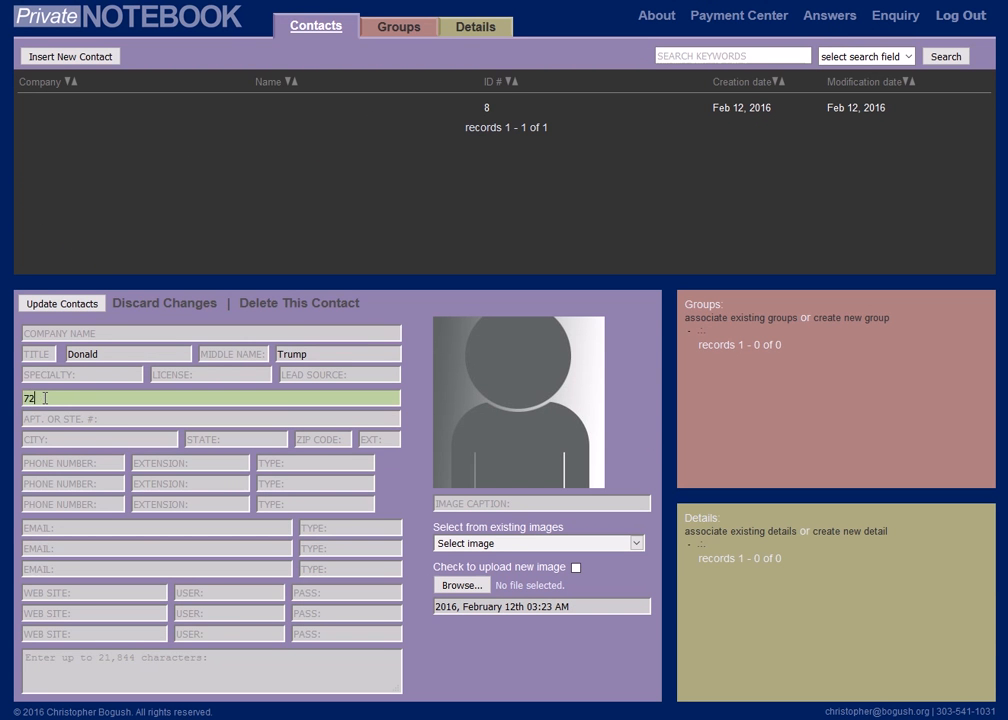
{"action": "type", "text": "5 E"}
{"action": "type", "text": "ifth Ave"}
{"action": "key", "text": "Tab"}
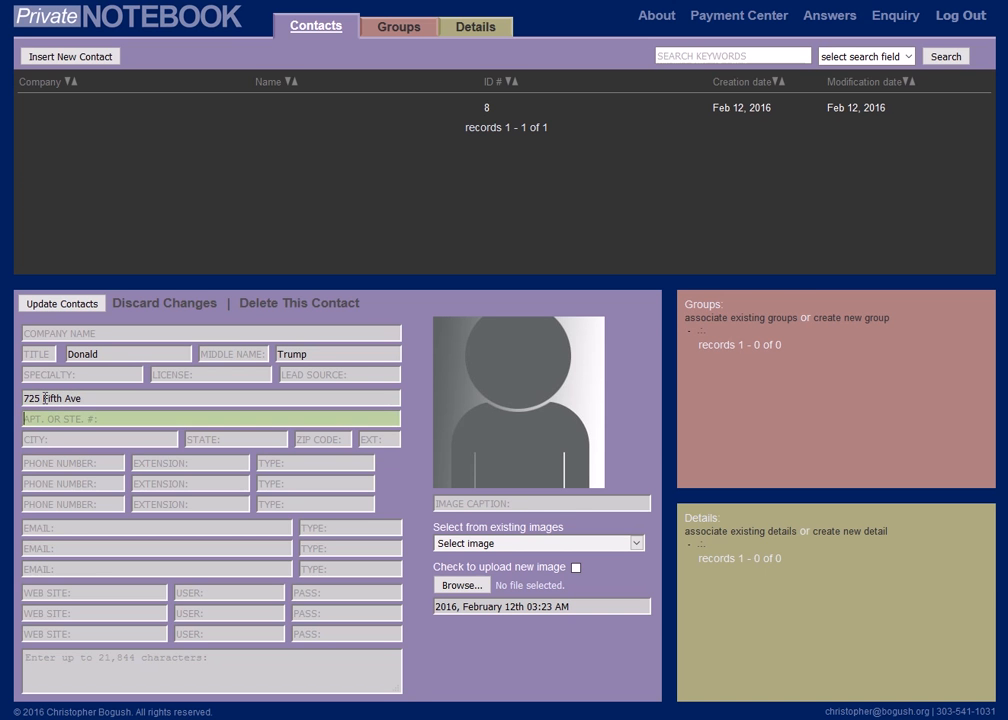
{"action": "key", "text": "Tab"}
{"action": "type", "text": "Manha"}
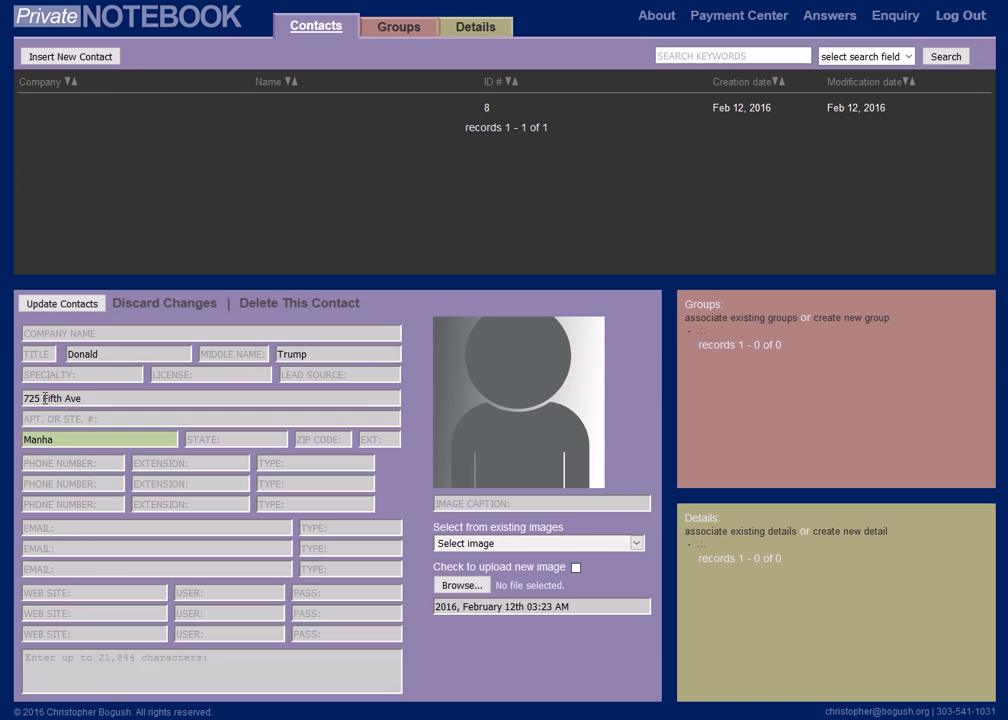
{"action": "type", "text": "ttan"}
{"action": "key", "text": "Tab"}
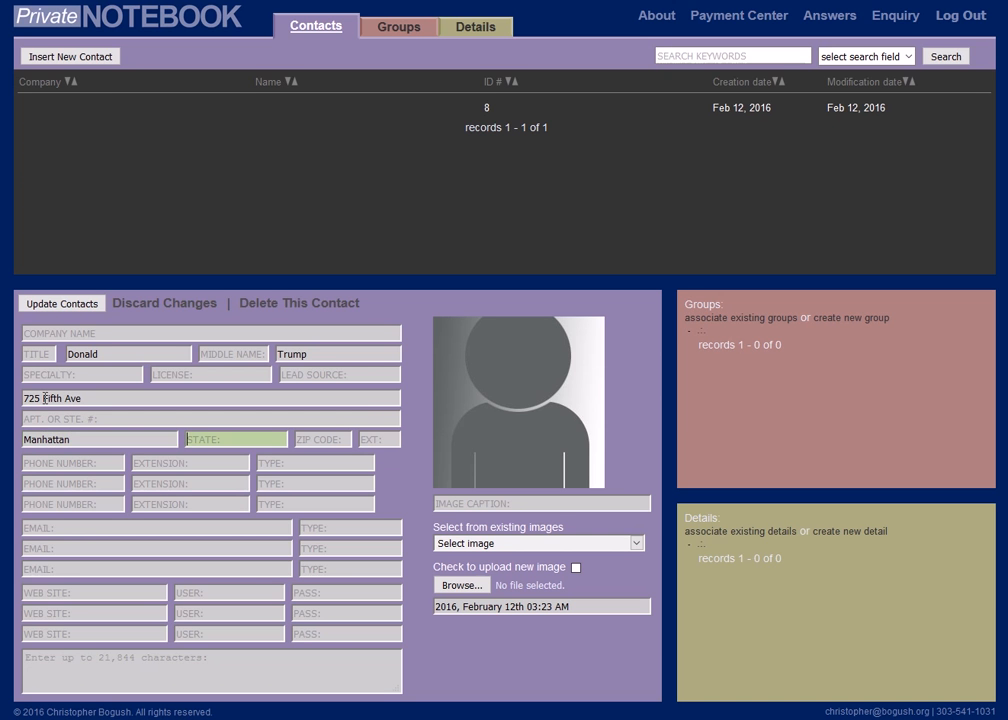
{"action": "type", "text": "NY"}
{"action": "key", "text": "Tab"}
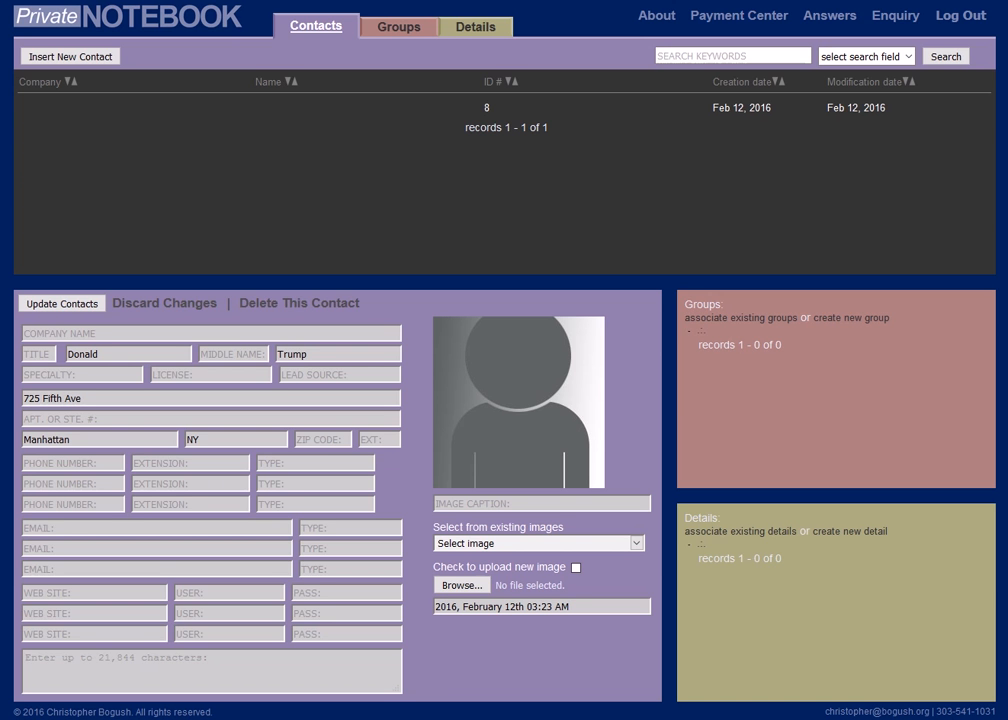
{"action": "left_click", "coordinate": [45, 597]}
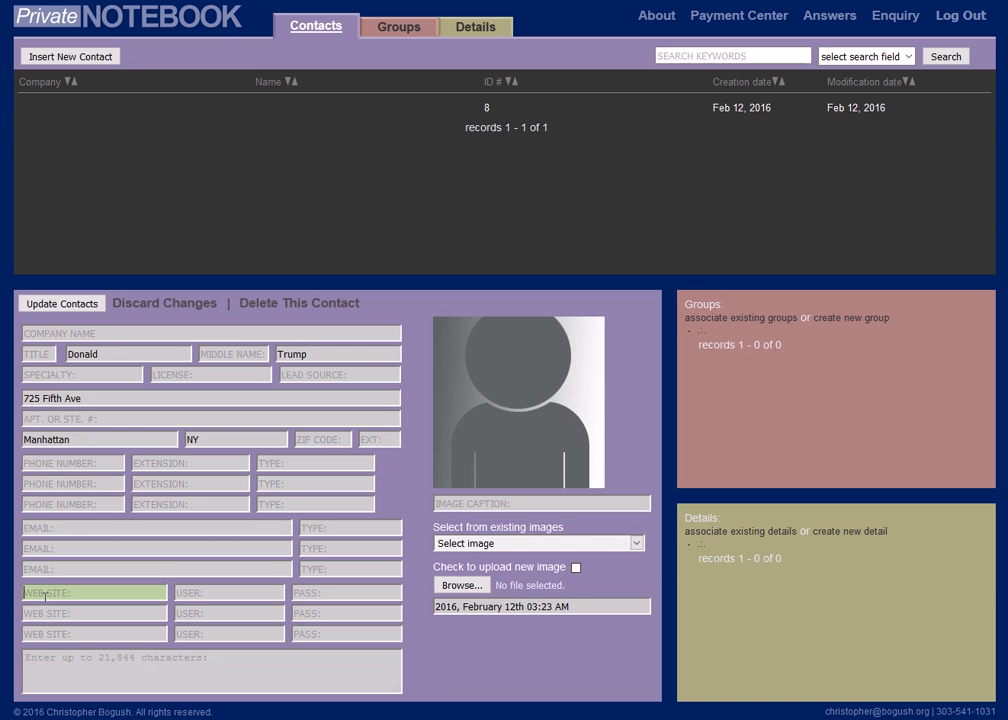
{"action": "type", "text": "https://www.donaldjtrump.com/"}
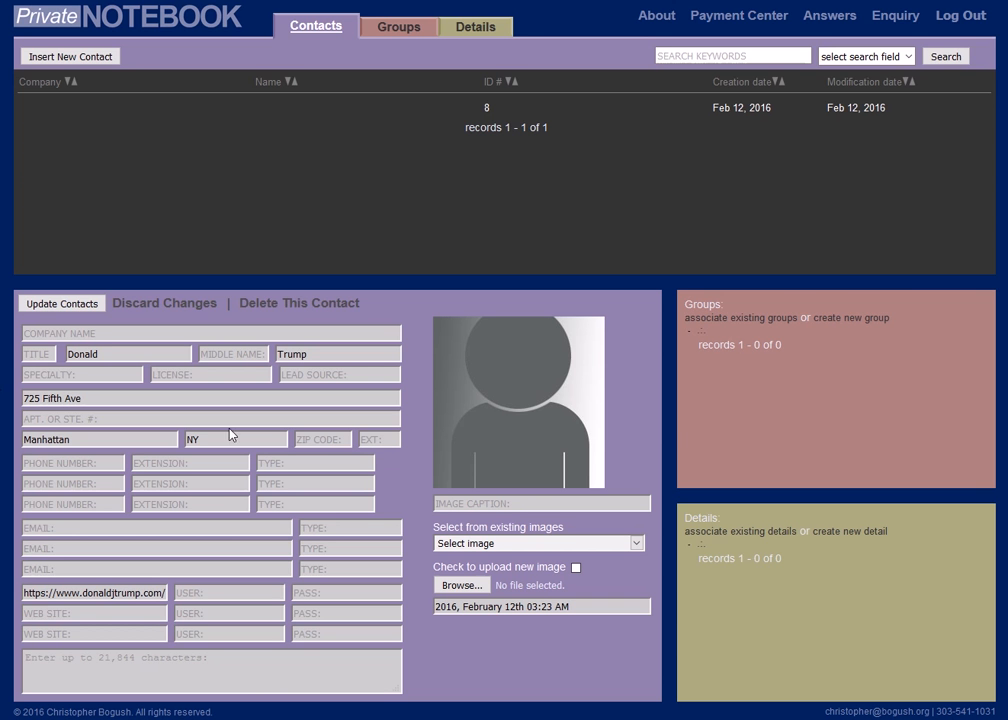
{"action": "left_click", "coordinate": [85, 614]}
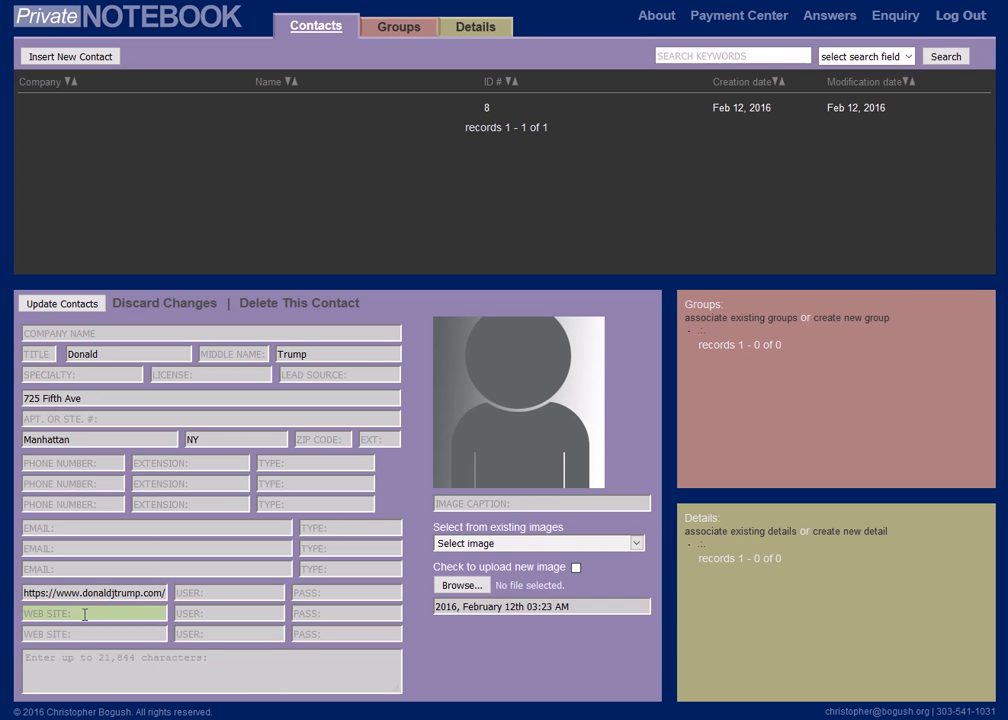
{"action": "type", "text": "https://twitter.com/realDonaldTrump"}
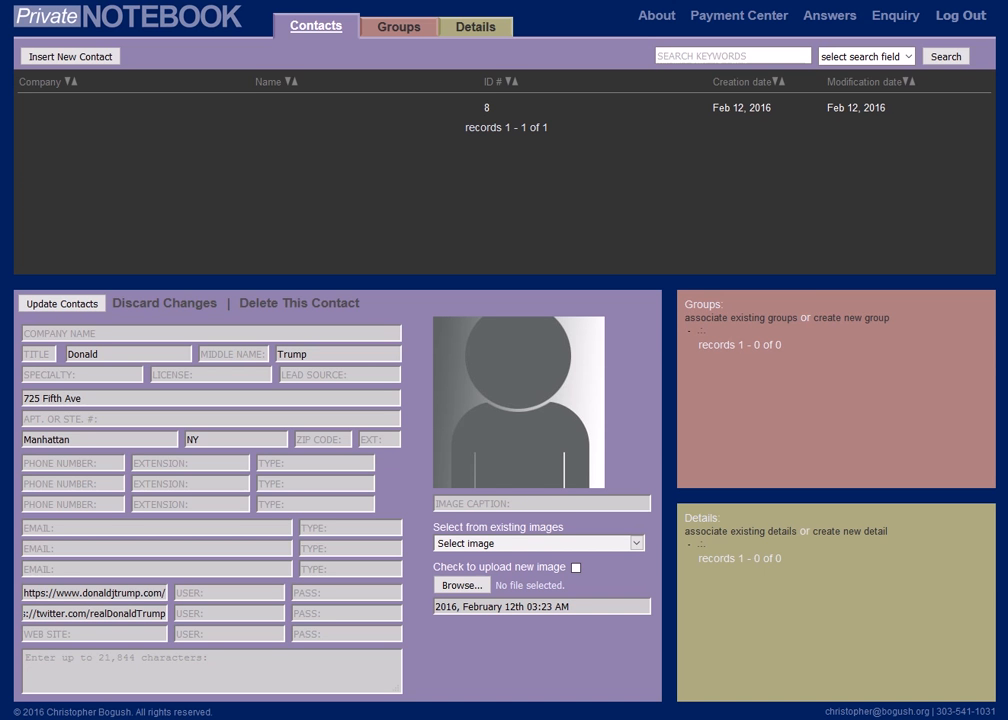
{"action": "left_click", "coordinate": [64, 635]}
{"action": "type", "text": "https://www.youtube.com/channel/UCAql2DyGU2un1Ei2nMYsqOA"}
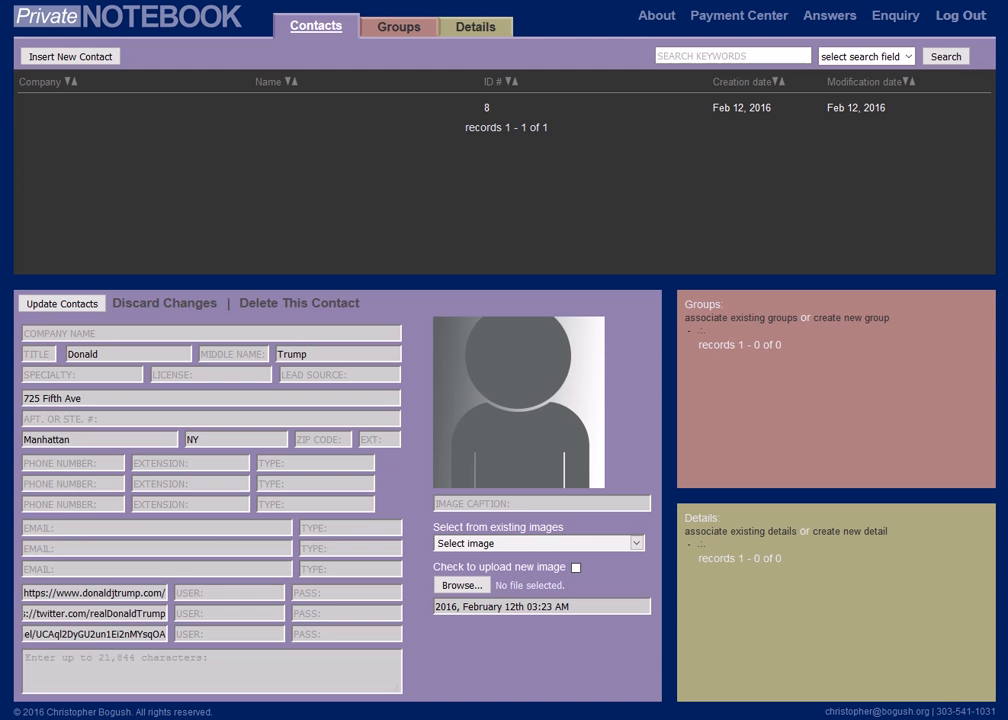
- Enter the contact's date of birth in the notes field and John as the middle name, and save the contact
{"action": "left_click", "coordinate": [51, 659]}
{"action": "type", "text": "June 14, 1946"}
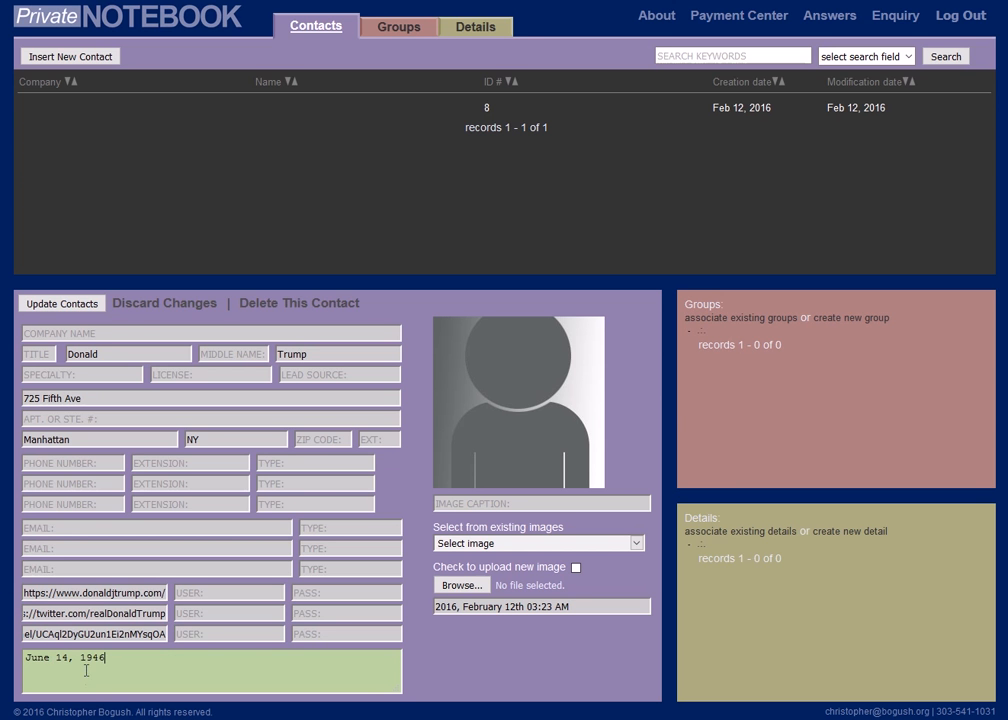
{"action": "left_click", "coordinate": [221, 356]}
{"action": "type", "text": "Jo"}
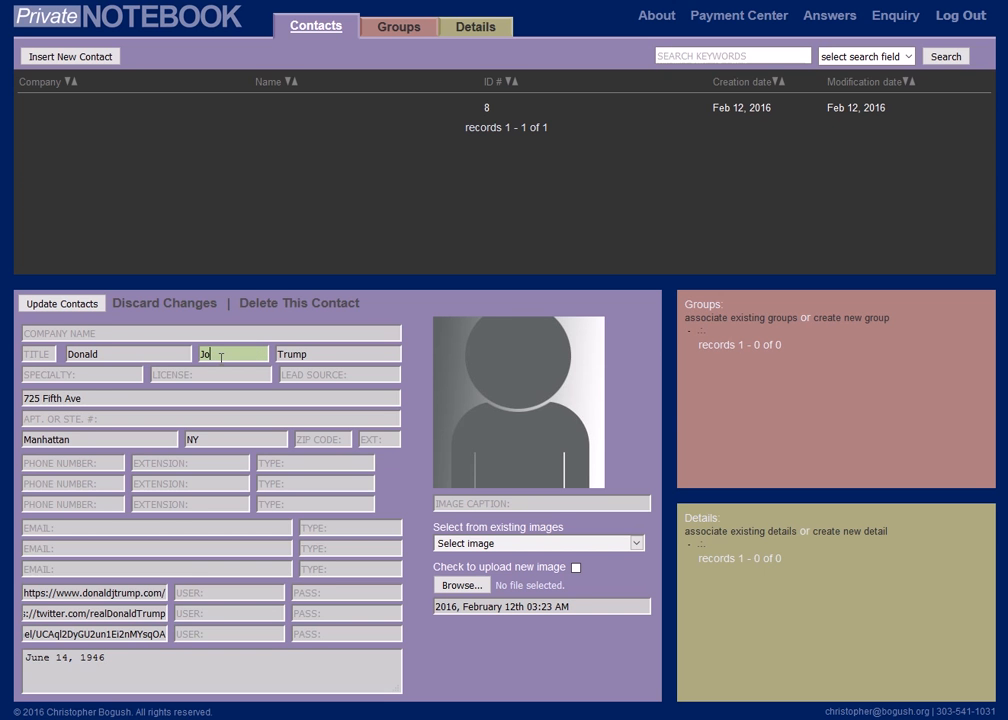
{"action": "type", "text": "hn"}
{"action": "left_click", "coordinate": [59, 310]}
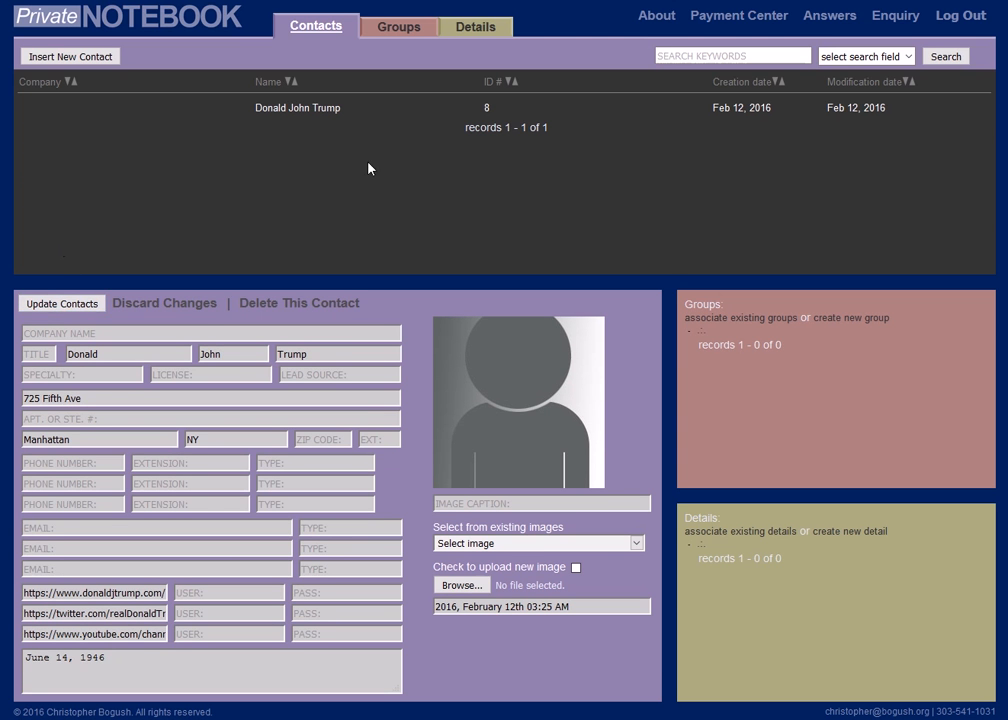
- List all contacts and search them for the keyword "trump"
{"action": "left_click", "coordinate": [318, 30]}
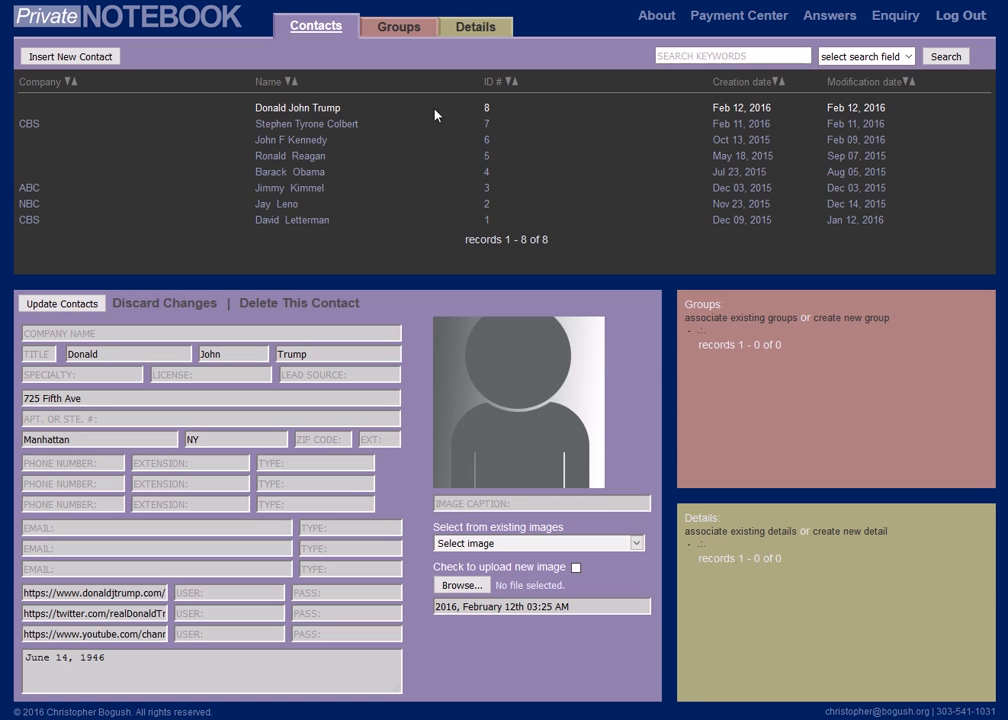
{"action": "left_click", "coordinate": [707, 57]}
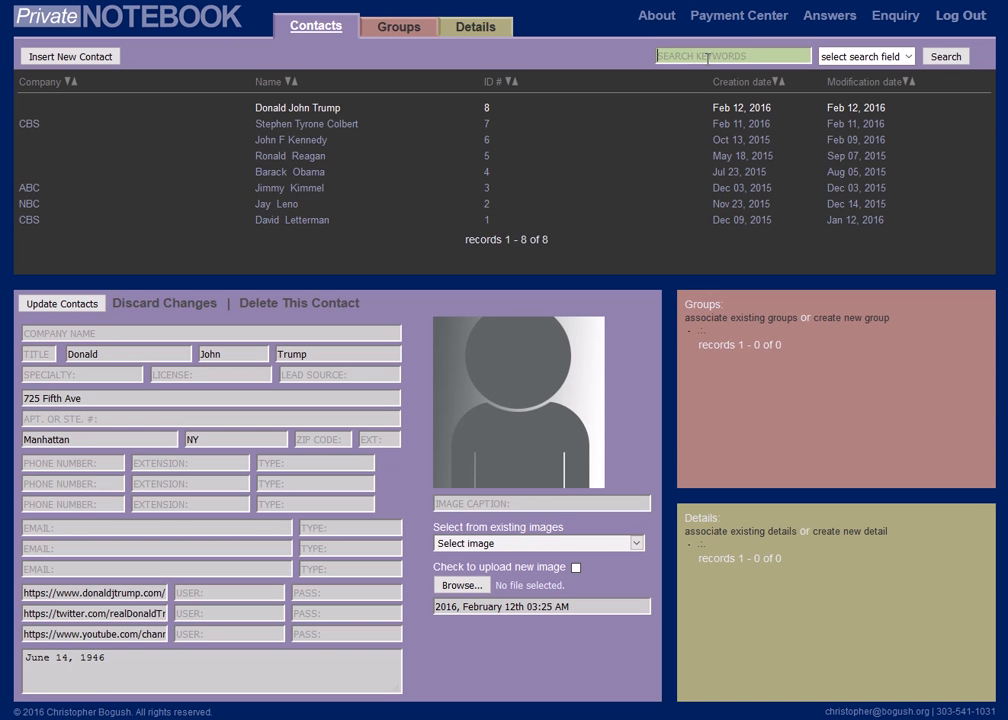
{"action": "type", "text": "trump"}
{"action": "left_click", "coordinate": [946, 57]}
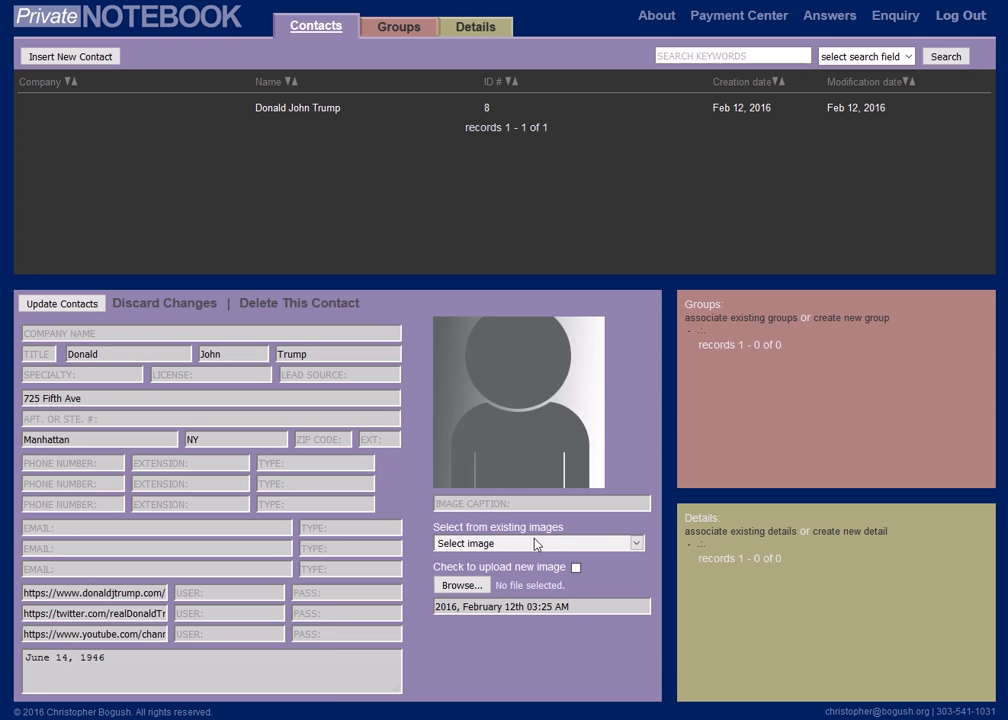
- Enable uploading a new image for the contact and choose the file Donald_August_19_(cropped).jpg
{"action": "left_click", "coordinate": [577, 568]}
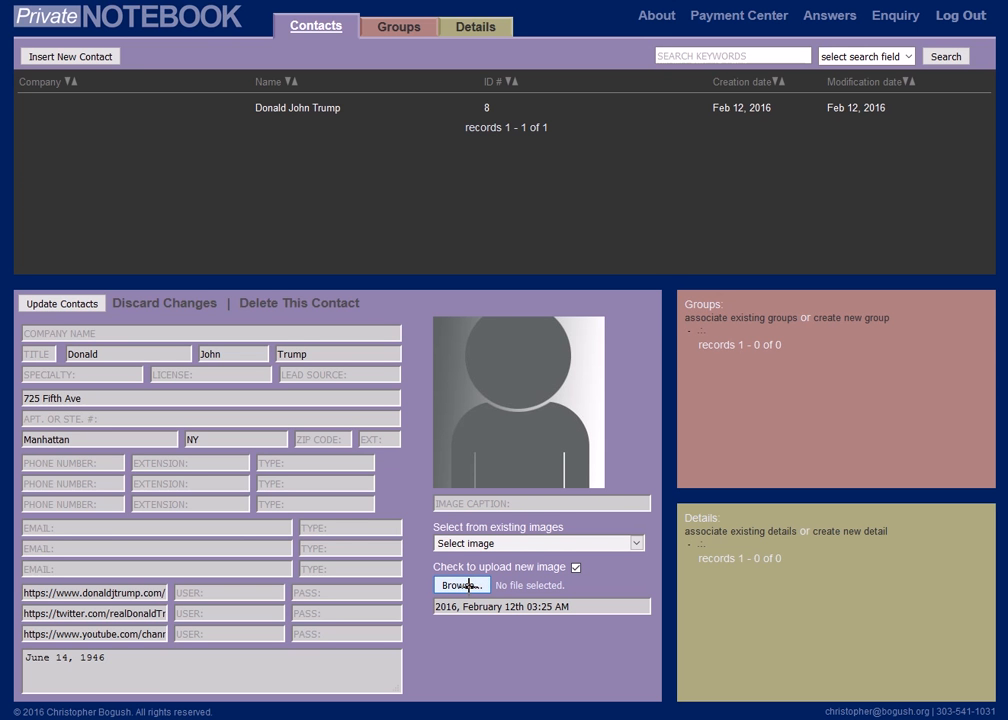
{"action": "left_click", "coordinate": [473, 586]}
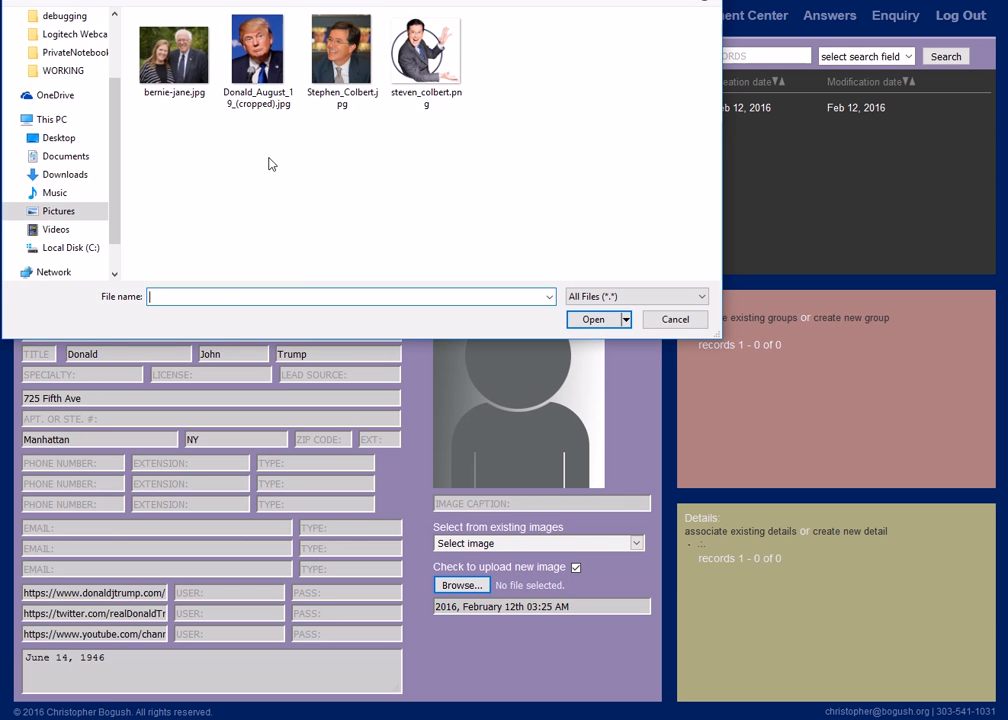
{"action": "left_click", "coordinate": [240, 60]}
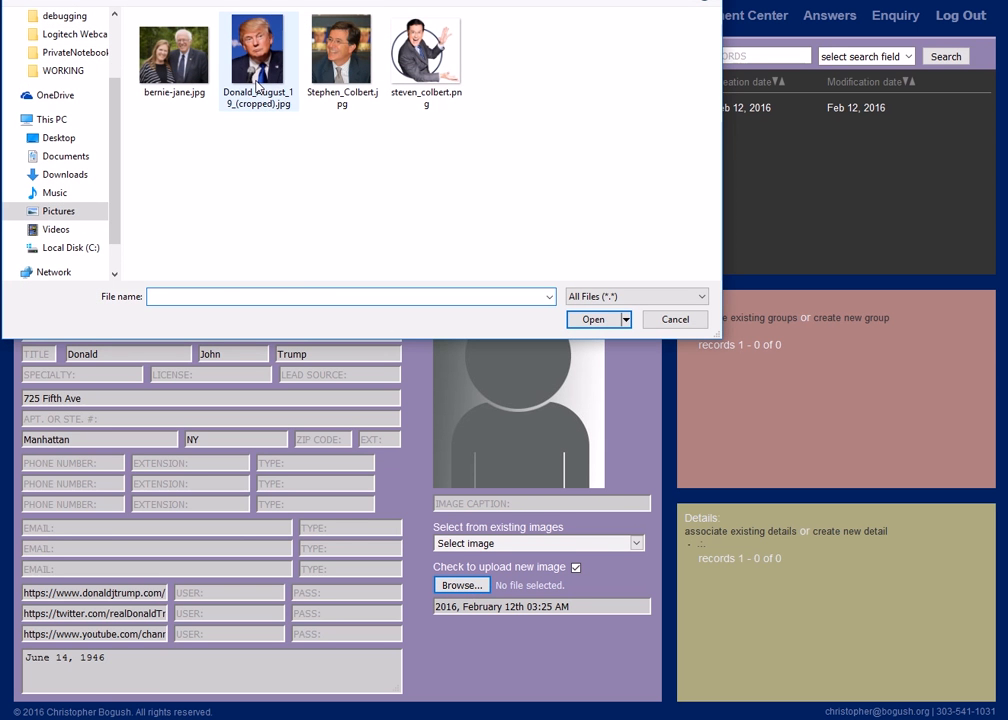
{"action": "left_click", "coordinate": [594, 320]}
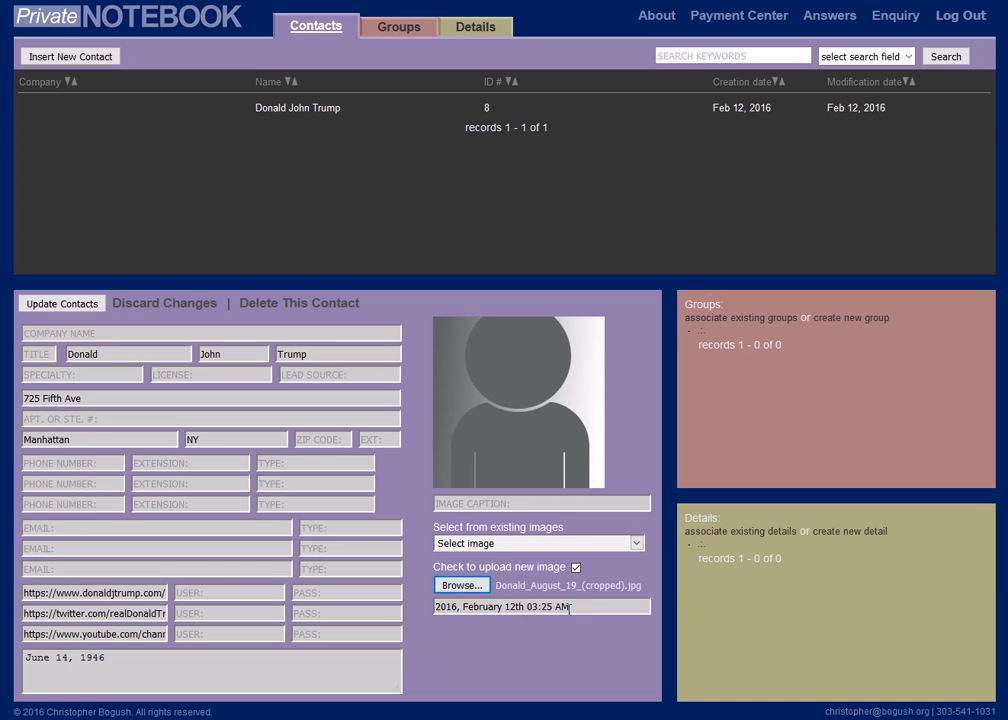
- Name the uploaded image Donald_Trump_01 and save the contact
{"action": "left_click_drag", "start_coordinate": [568, 607], "coordinate": [385, 615]}
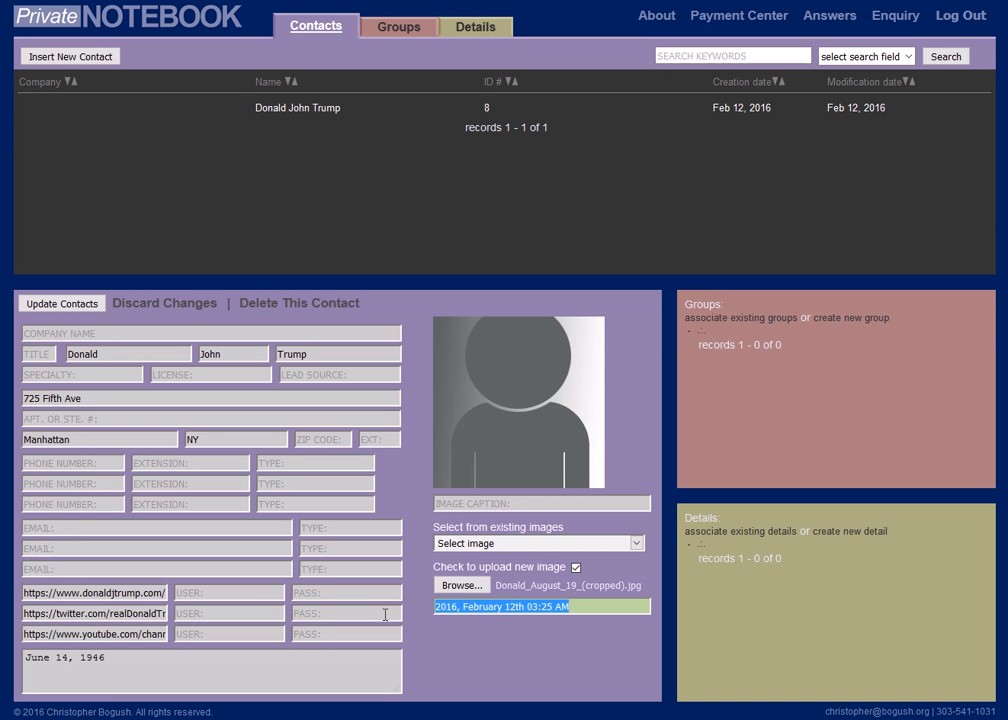
{"action": "type", "text": "Do"}
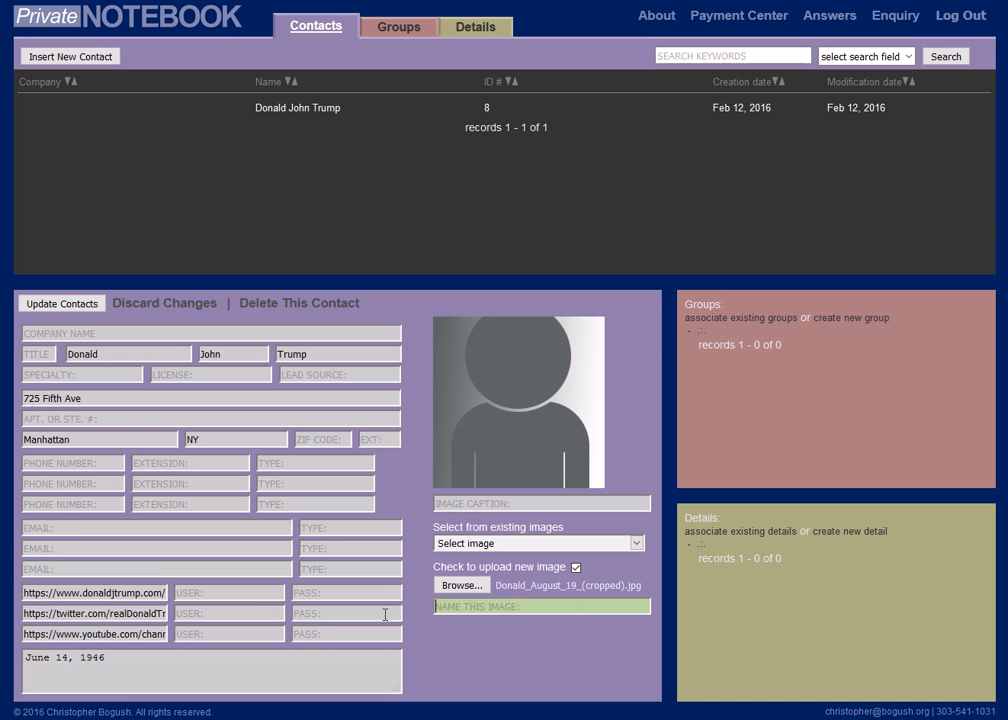
{"action": "type", "text": "nald_trump"}
{"action": "key", "text": "BackSpace"}
{"action": "key", "text": "BackSpace"}
{"action": "key", "text": "BackSpace"}
{"action": "key", "text": "BackSpace"}
{"action": "key", "text": "BackSpace"}
{"action": "type", "text": "Trump_01"}
{"action": "left_click", "coordinate": [36, 305]}
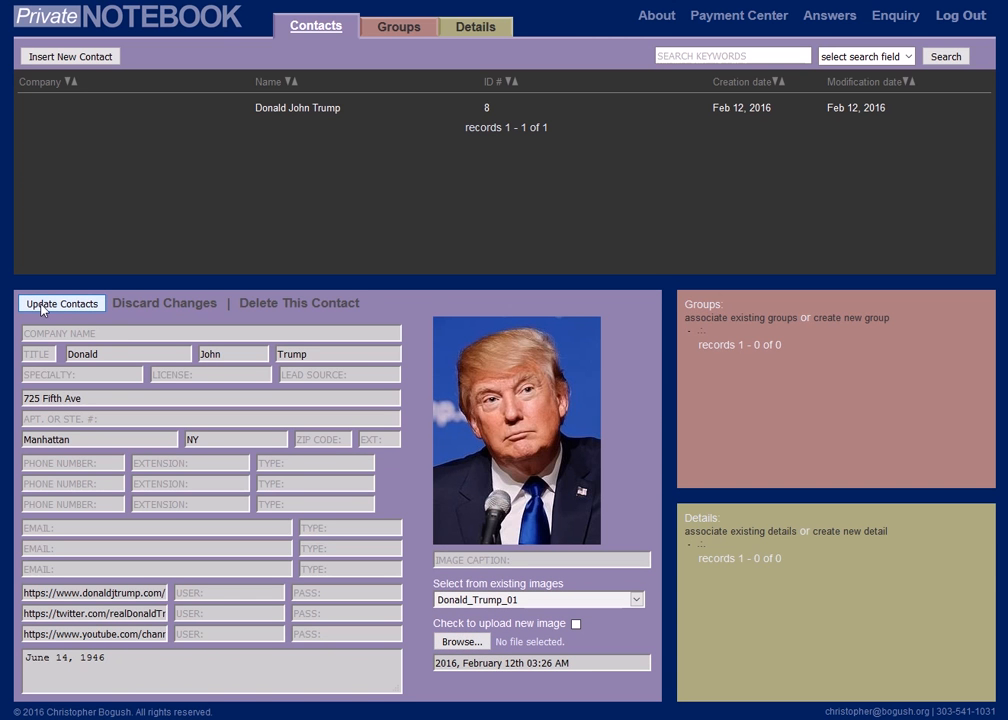
- Caption the contact's image "The Donald" and save the contact
{"action": "left_click", "coordinate": [474, 561]}
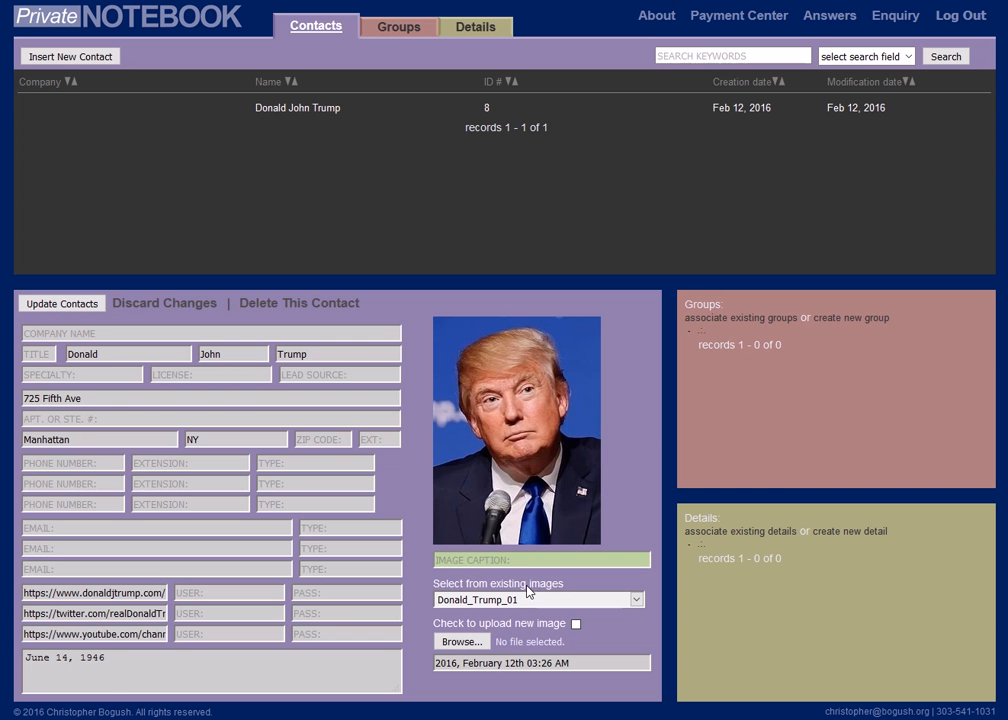
{"action": "type", "text": "The Donald"}
{"action": "left_click", "coordinate": [70, 312]}
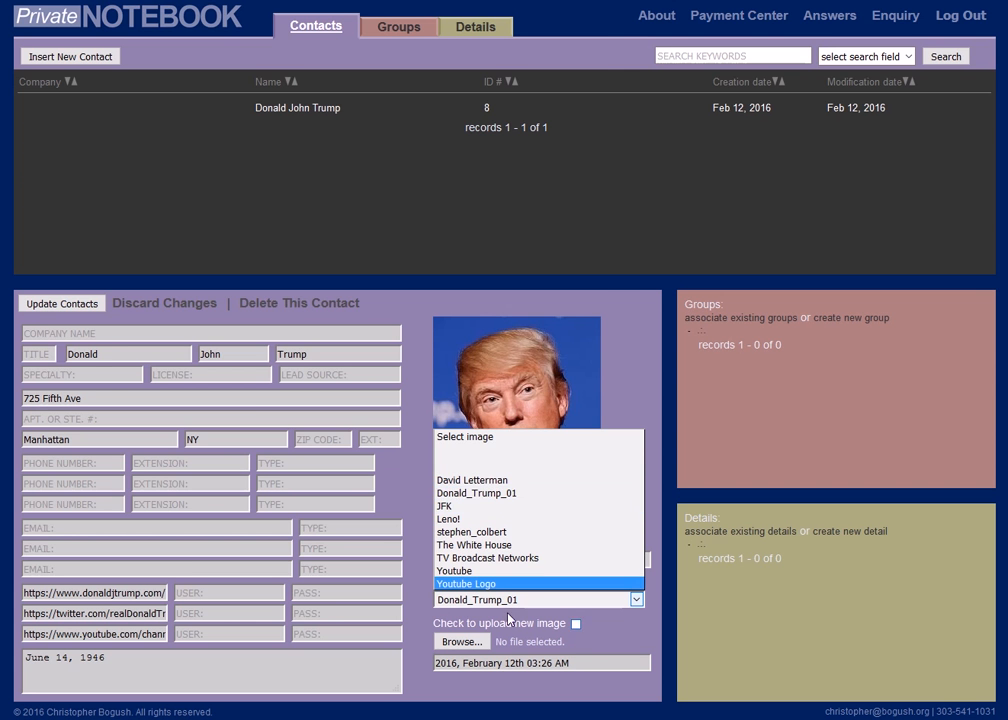
- Switch the contact's picture to the existing image The White House and save the contact
{"action": "left_click", "coordinate": [415, 614]}
{"action": "left_click", "coordinate": [580, 601]}
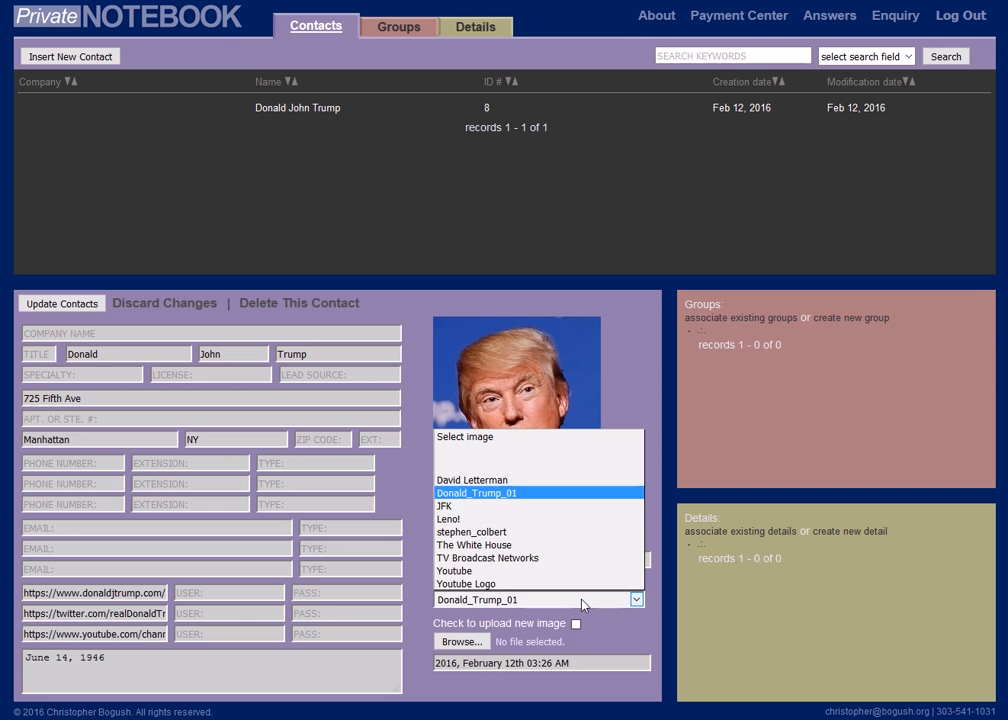
{"action": "left_click", "coordinate": [540, 545]}
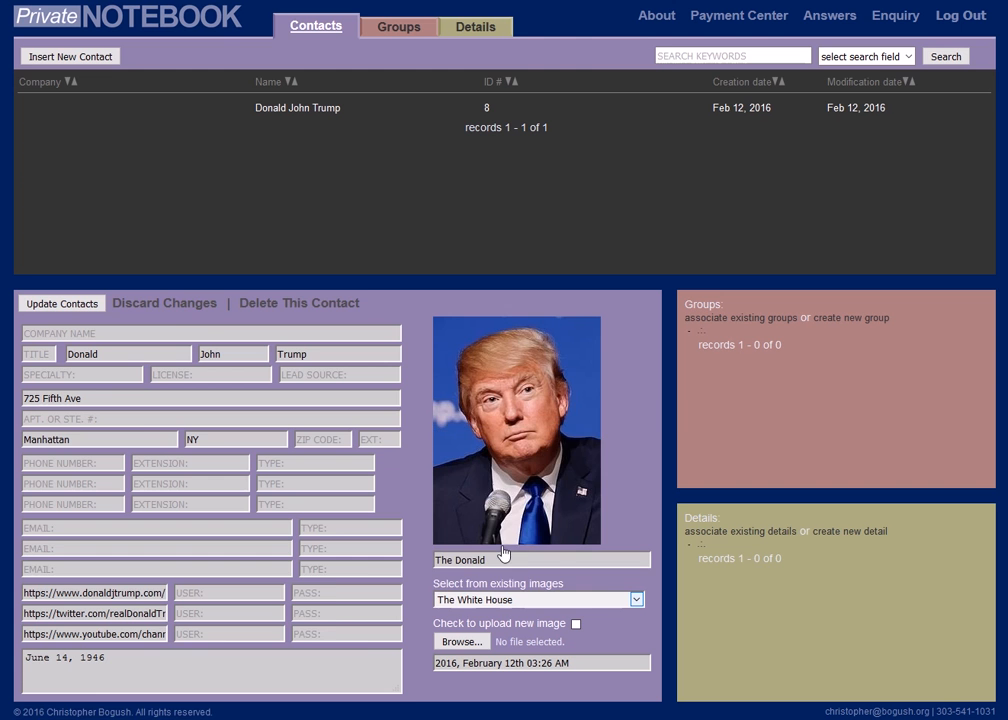
{"action": "left_click", "coordinate": [57, 305]}
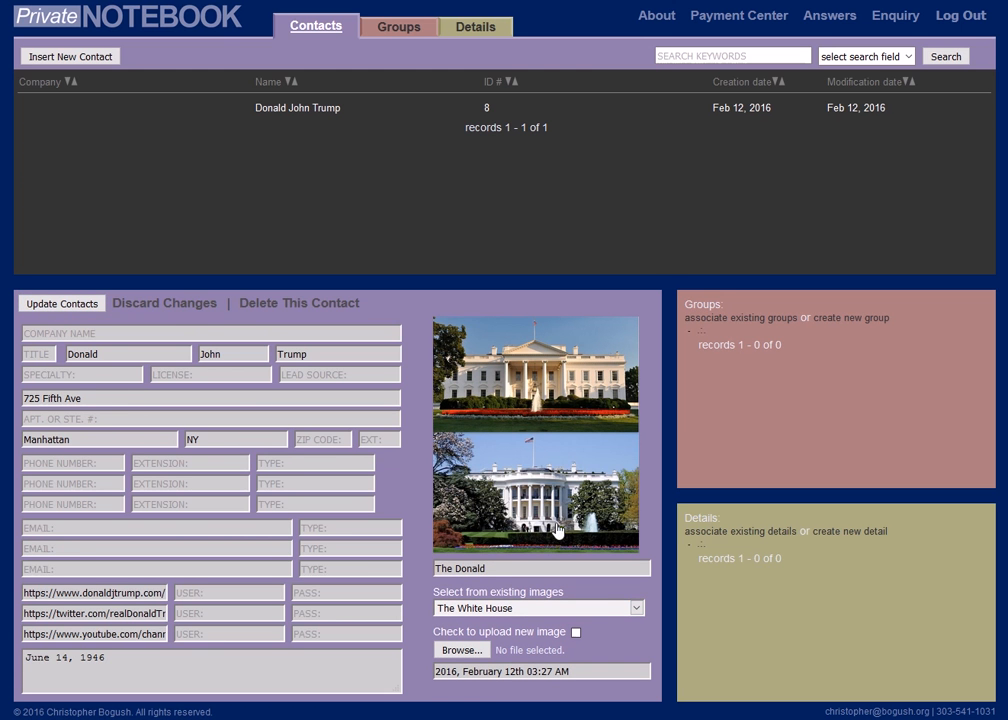
- Switch the contact's picture back to the existing image Donald_Trump_01 and save the contact
{"action": "left_click", "coordinate": [624, 613]}
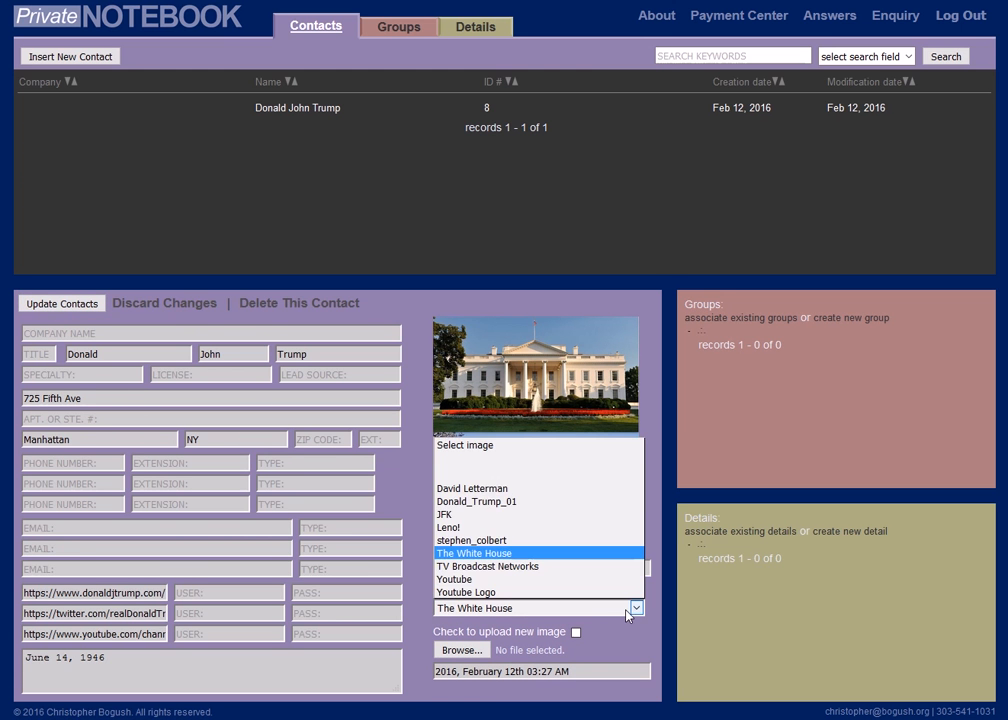
{"action": "left_click", "coordinate": [511, 503]}
{"action": "left_click", "coordinate": [62, 303]}
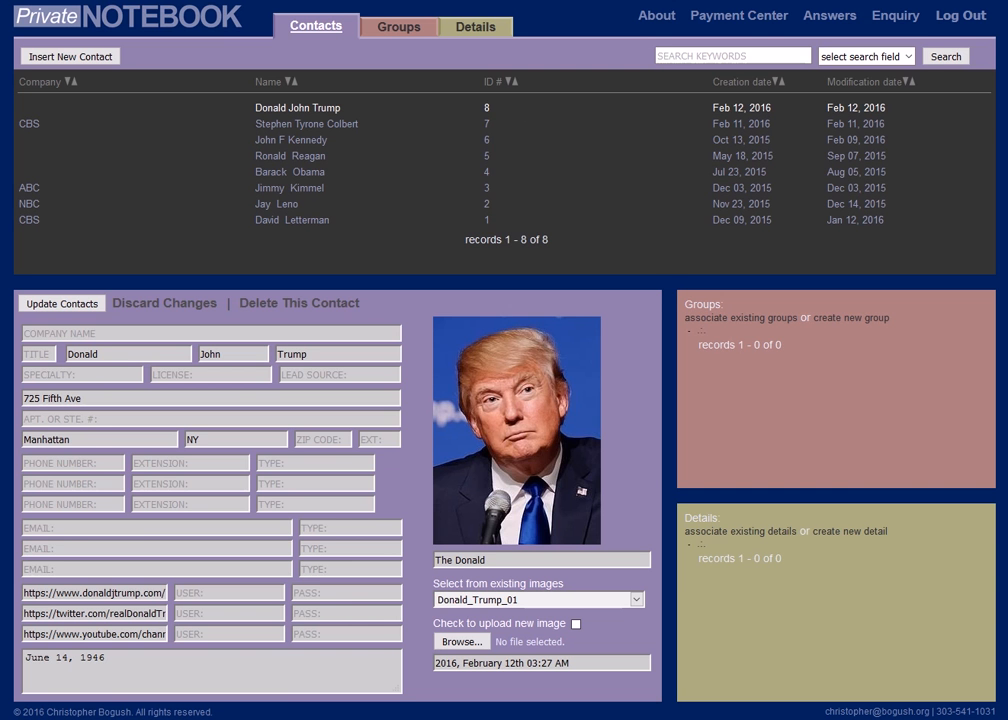
- Delete the detail record My First Test Record and confirm its deletion
{"action": "left_click", "coordinate": [463, 31]}
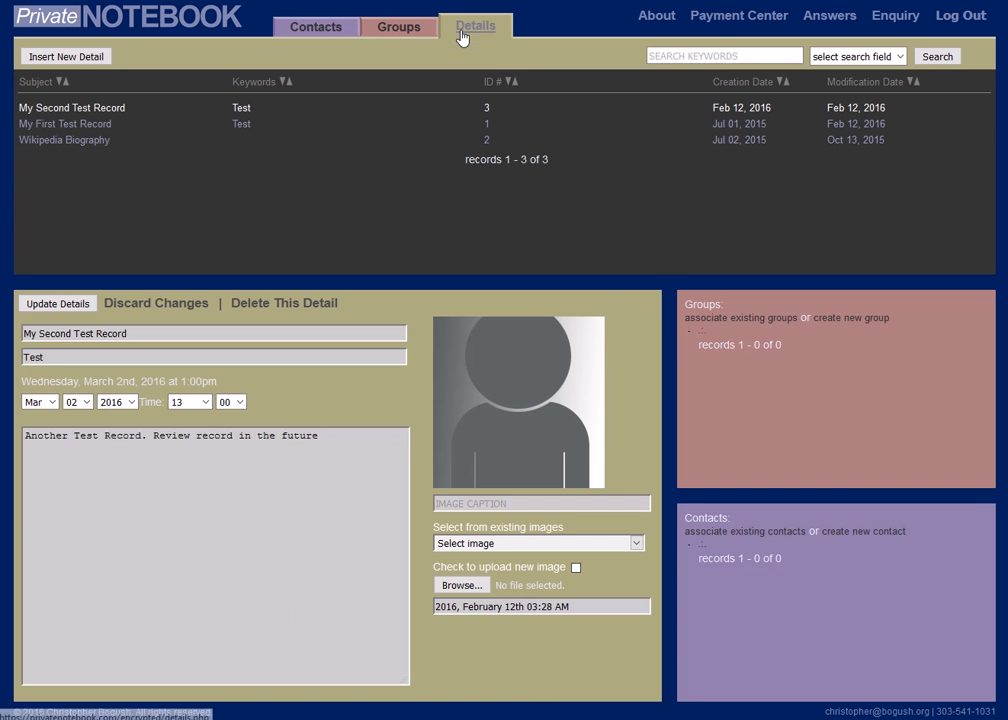
{"action": "left_click", "coordinate": [242, 124]}
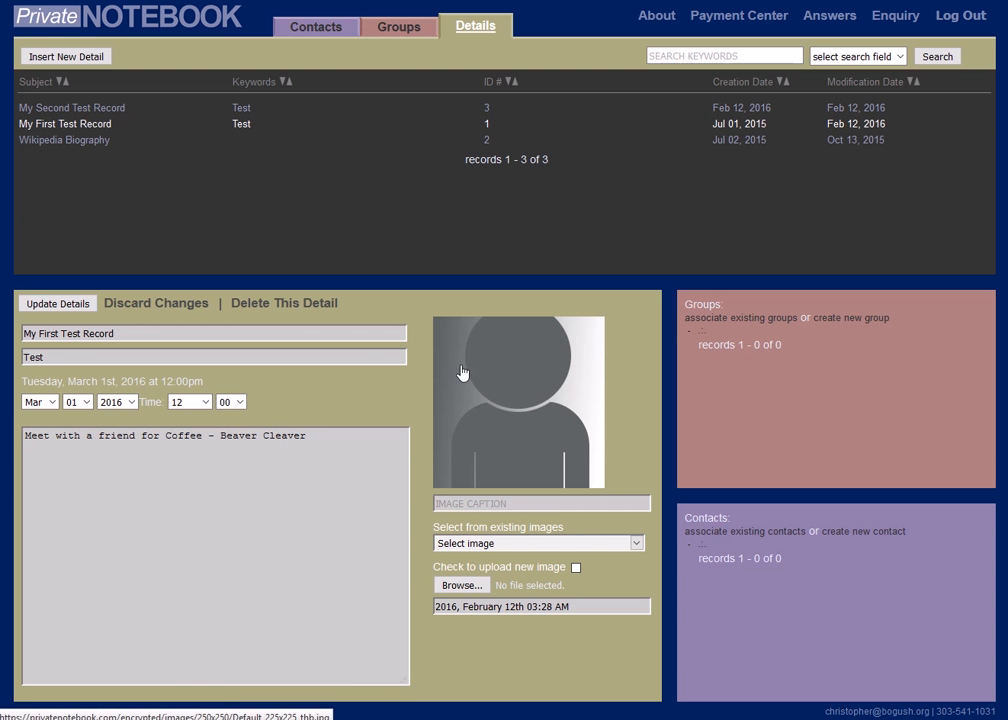
{"action": "left_click", "coordinate": [321, 312]}
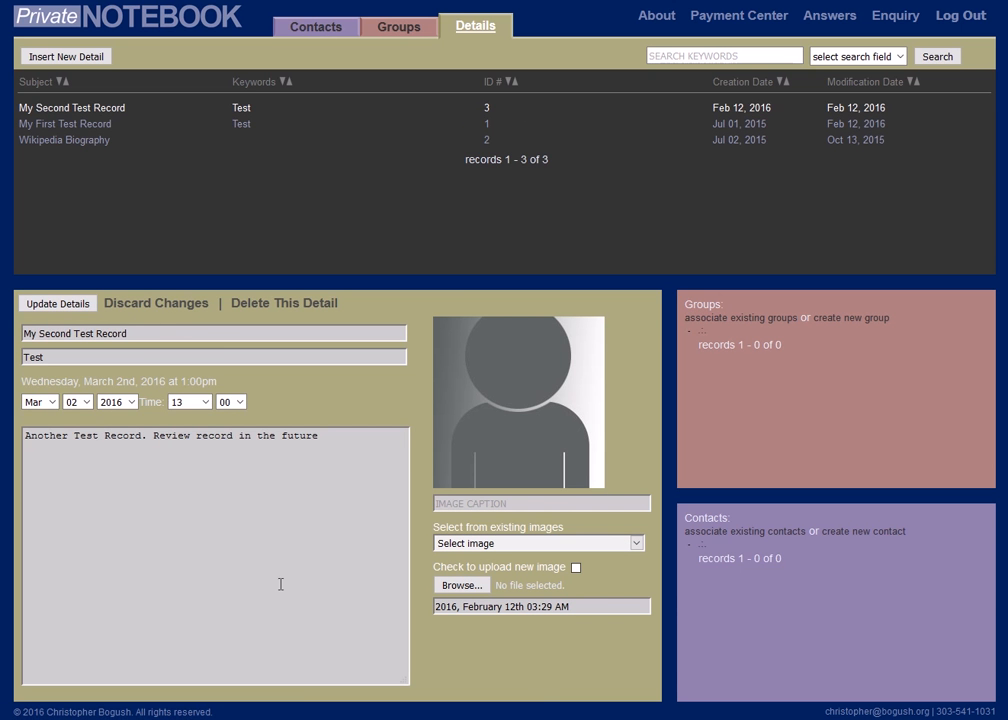
{"action": "left_click", "coordinate": [83, 124]}
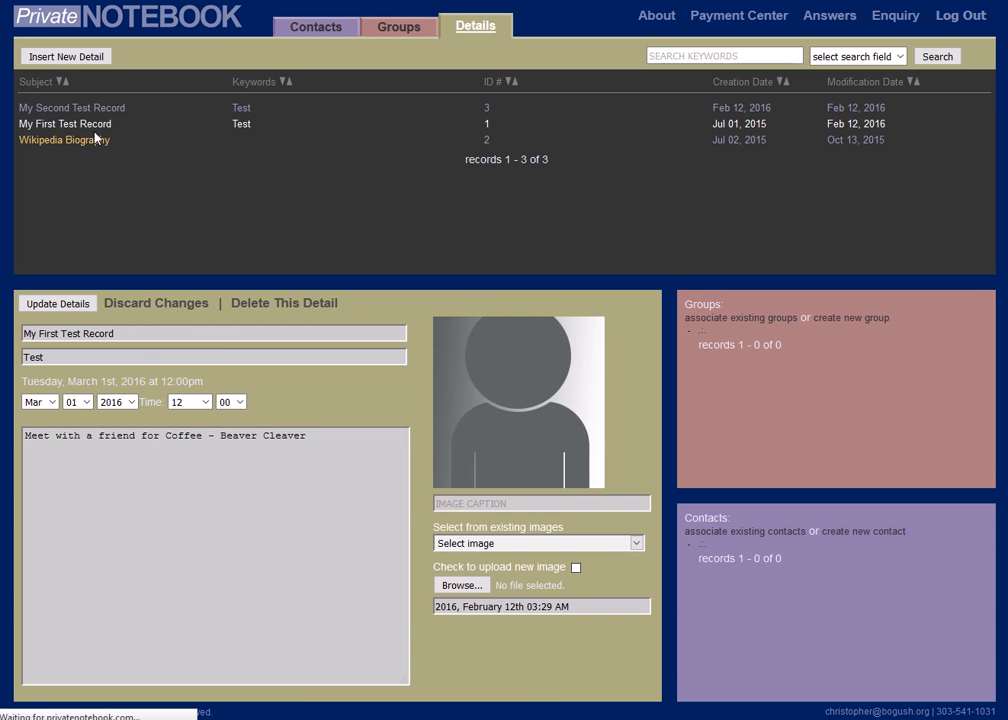
{"action": "left_click", "coordinate": [95, 139]}
{"action": "left_click", "coordinate": [75, 125]}
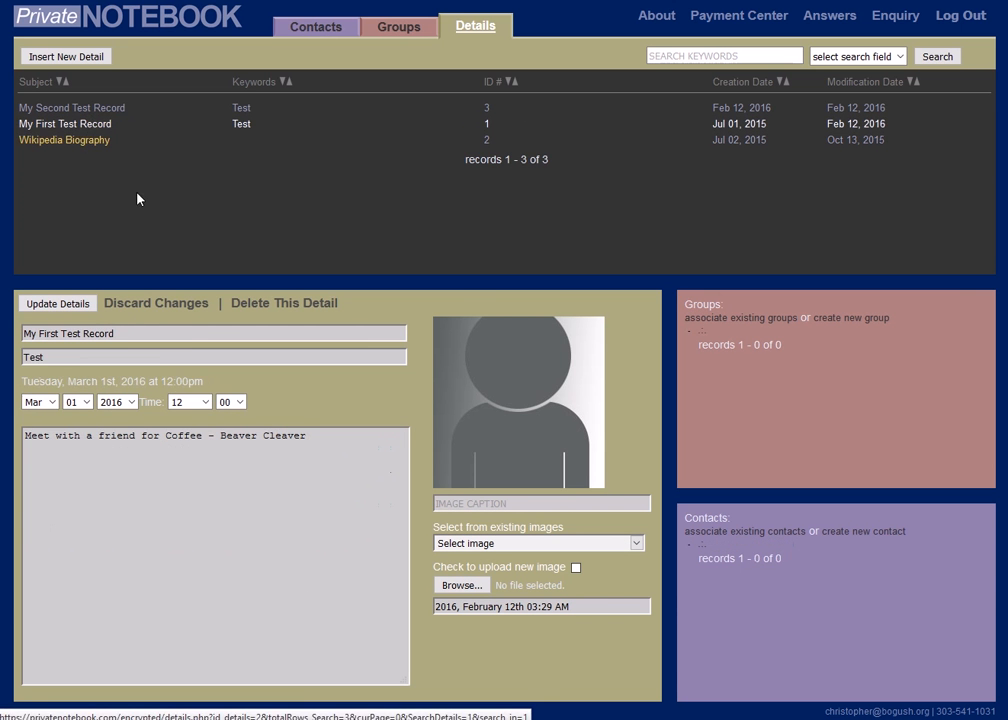
{"action": "left_click", "coordinate": [262, 304]}
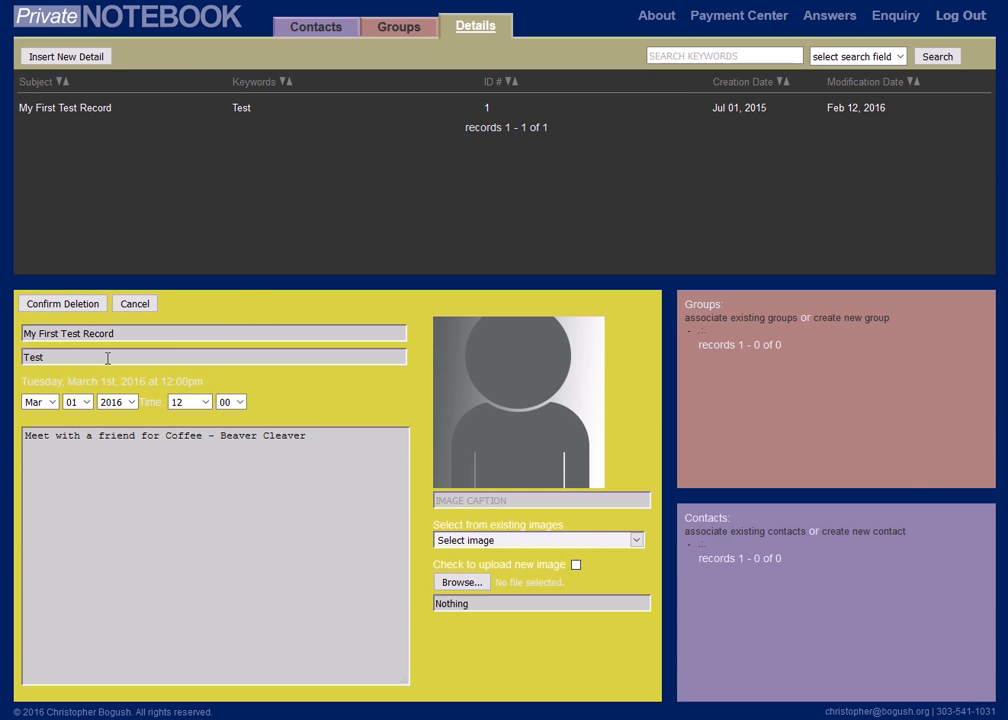
{"action": "left_click", "coordinate": [45, 310]}
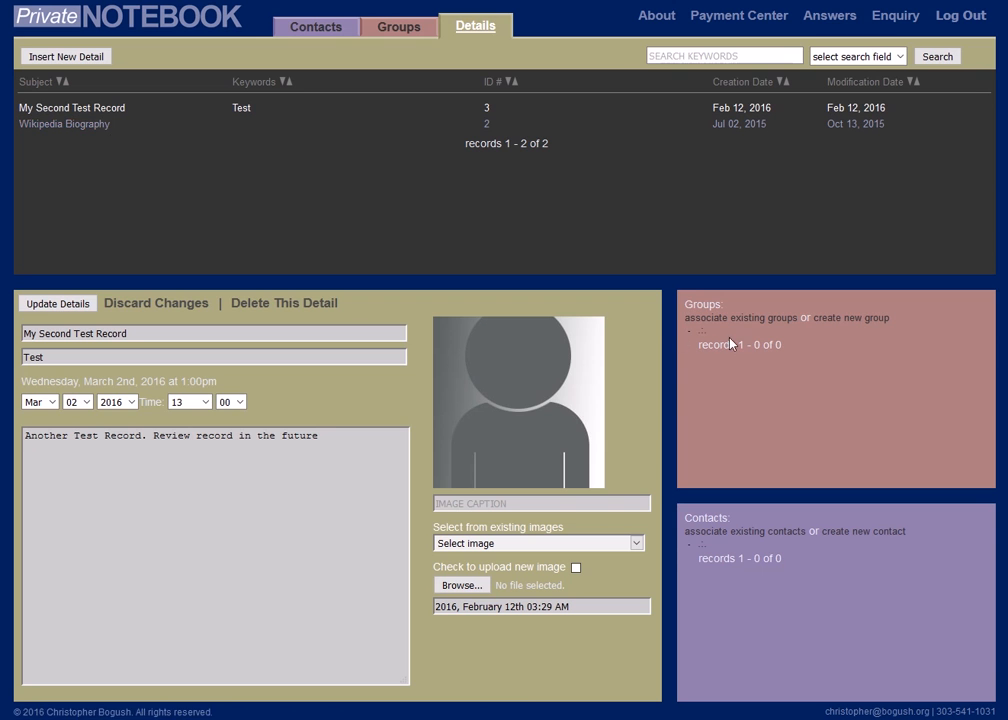
- Open the list of group records
{"action": "left_click", "coordinate": [397, 30]}
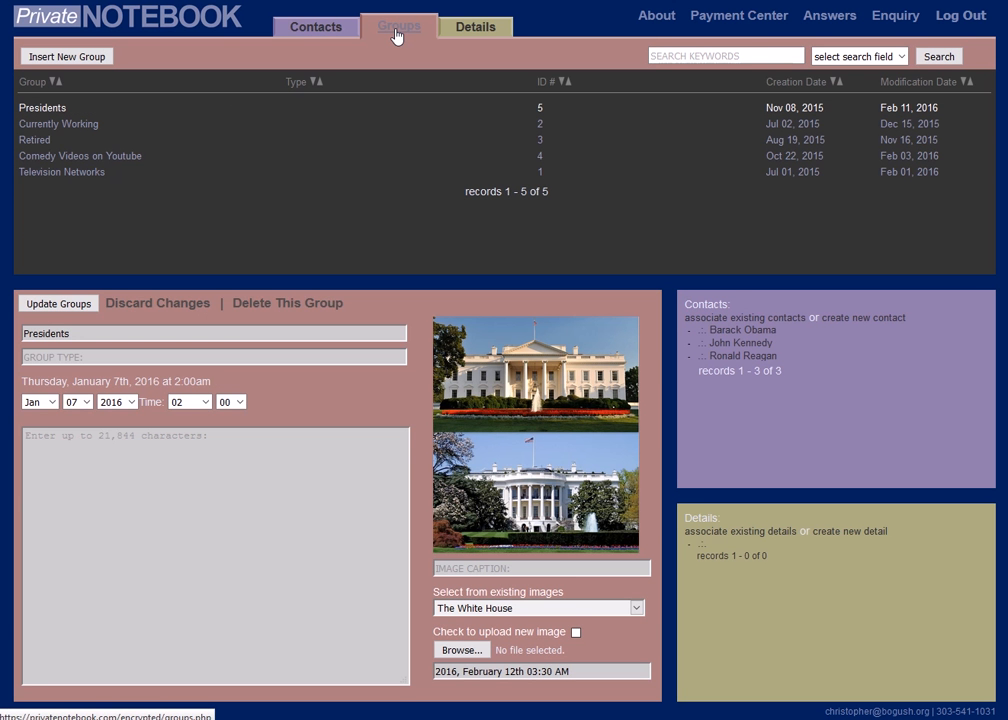